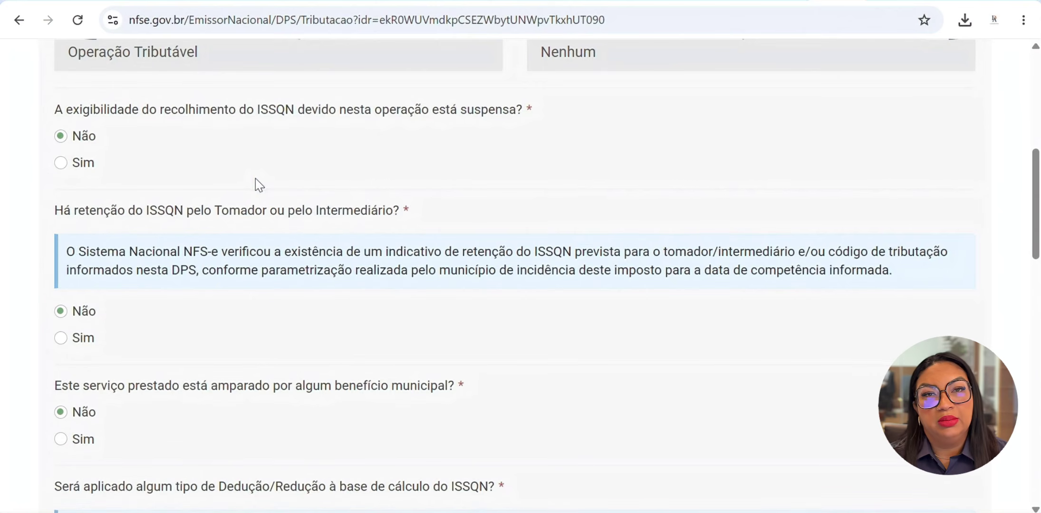
Review the service value, municipal taxation answers, ISSQN amounts and federal taxation fields on the Tributação page.
scroll(256, 179, "down", 9)
scroll(256, 179, "down", 3)
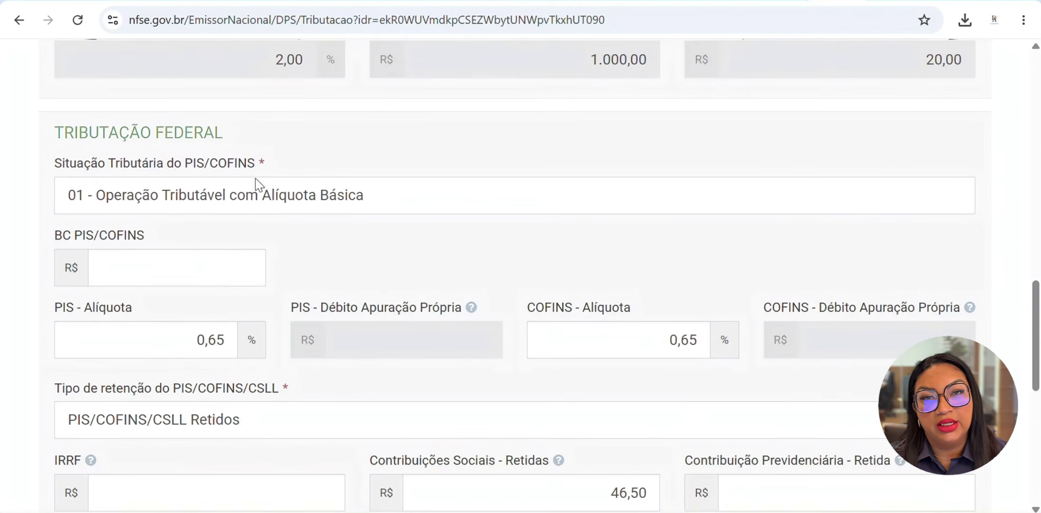
scroll(256, 180, "up", 18)
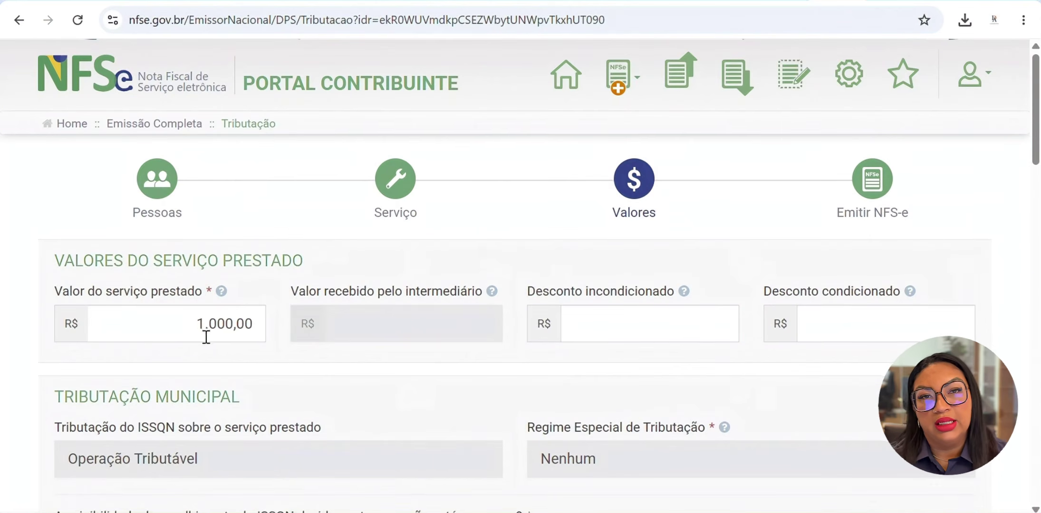
scroll(204, 336, "down", 7)
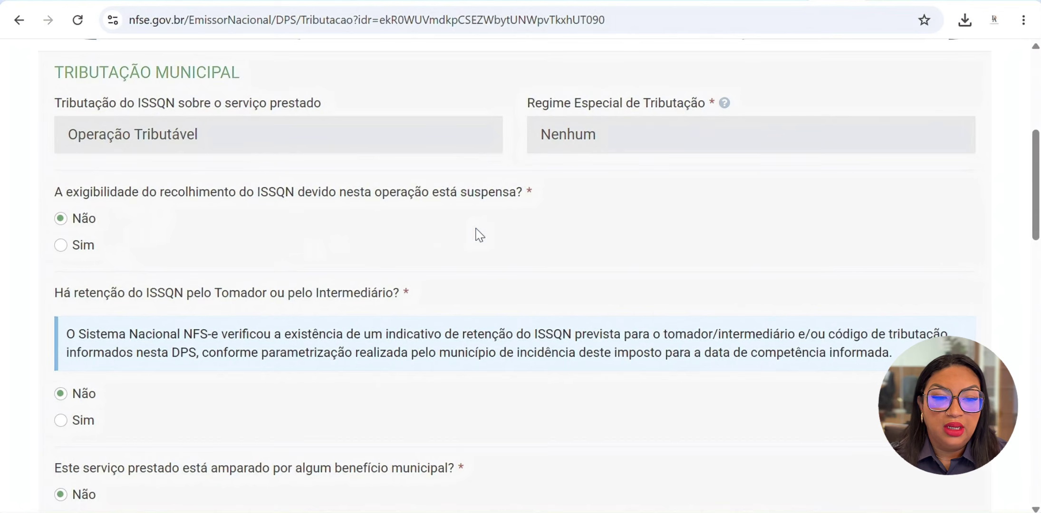
scroll(479, 235, "down", 5)
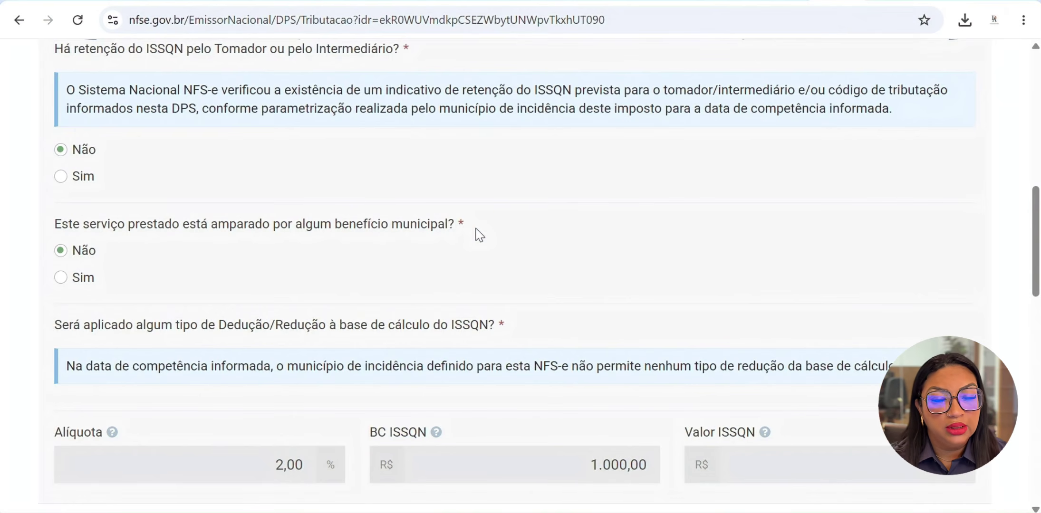
scroll(478, 233, "down", 5)
scroll(474, 229, "down", 1)
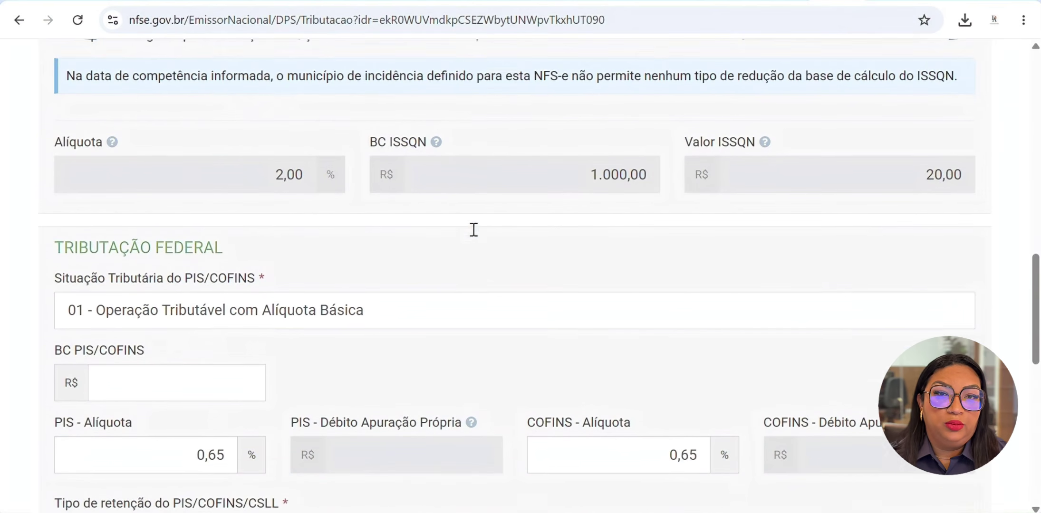
scroll(473, 238, "down", 1)
scroll(473, 271, "down", 3)
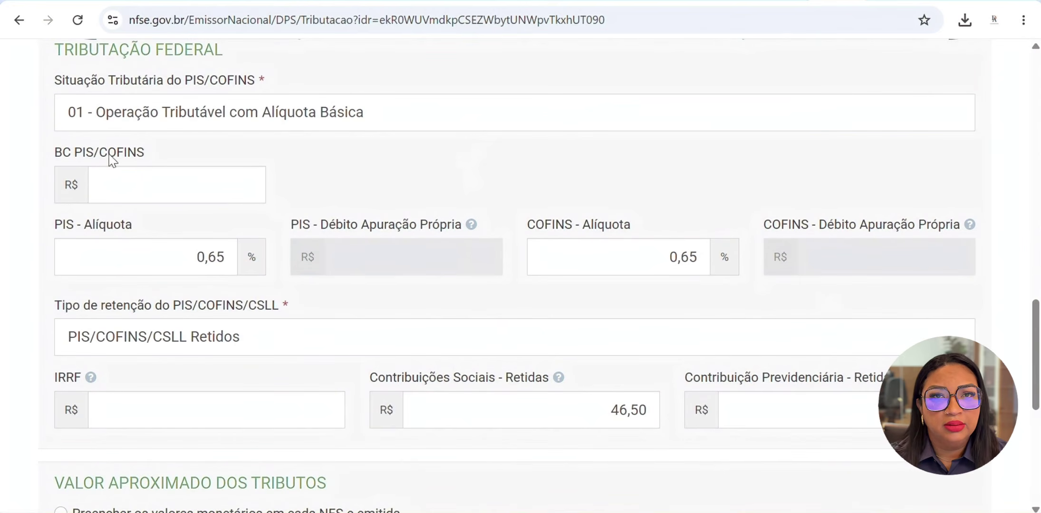
Set Situação Tributária do PIS/COFINS to 00 - Nenhum and the PIS/COFINS/CSLL retention type to PIS/COFINS/CSLL Não Retidos.
left_click(233, 126)
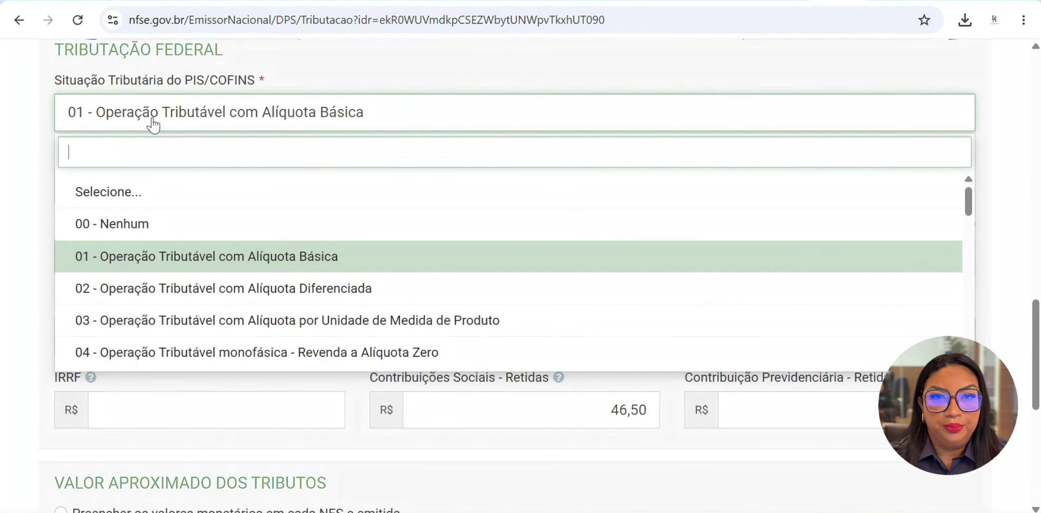
left_click(128, 228)
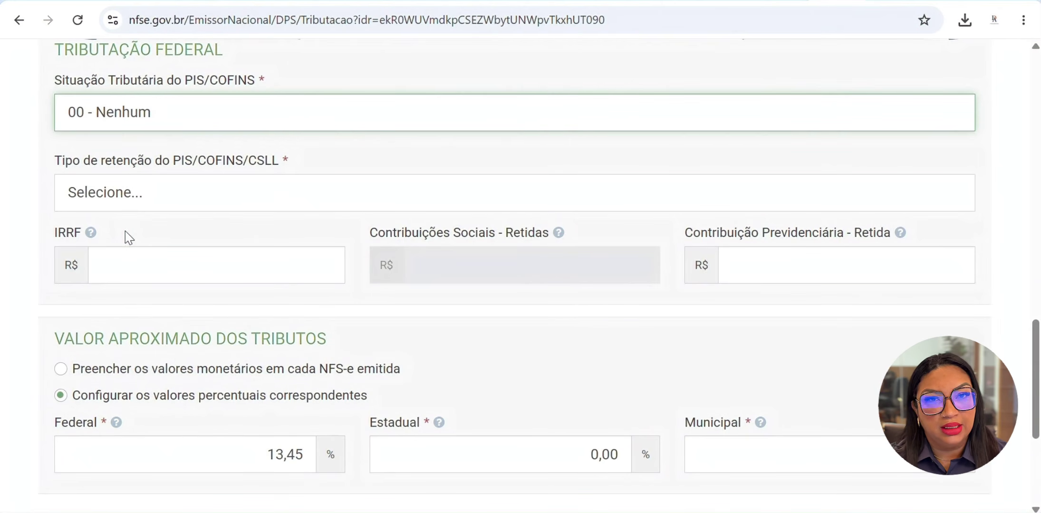
left_click(162, 193)
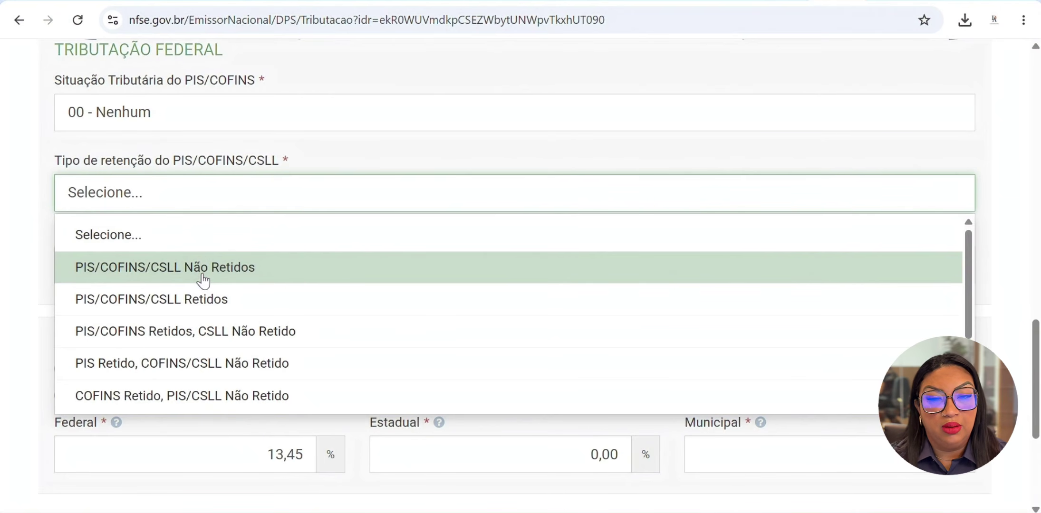
left_click(204, 280)
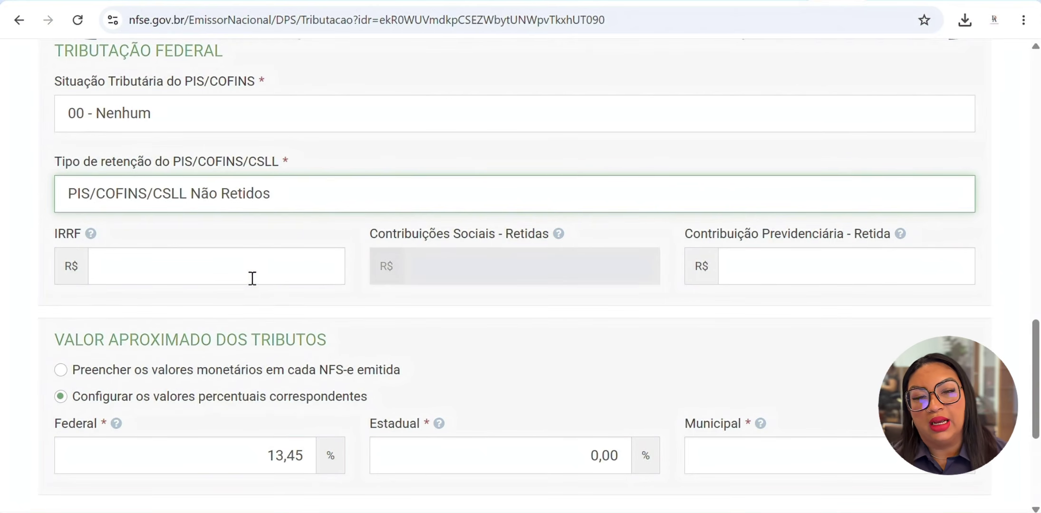
Leave IRRF and Contribuição Previdenciária - Retida blank and advance to the Emitir NFS-e stage.
scroll(253, 279, "up", 2)
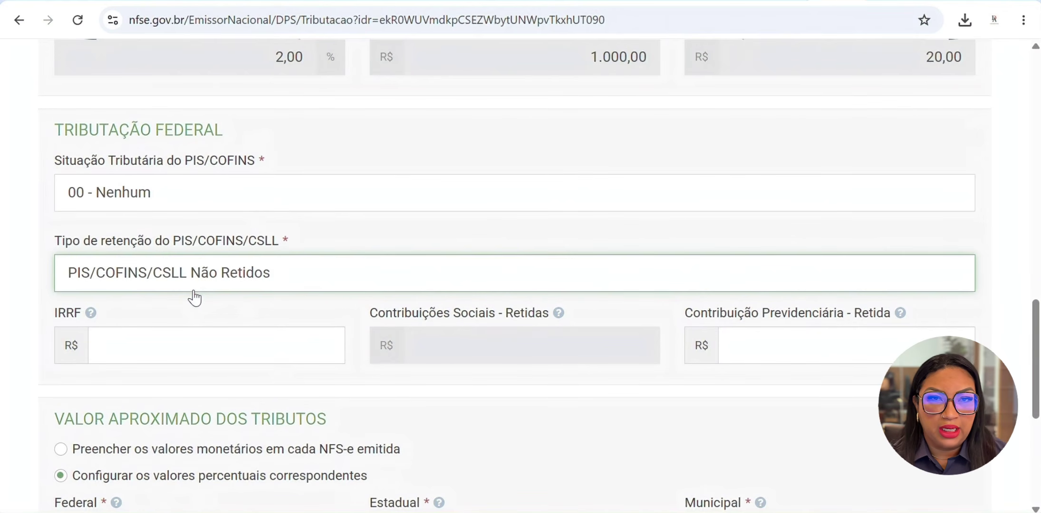
scroll(194, 295, "down", 2)
left_click(173, 269)
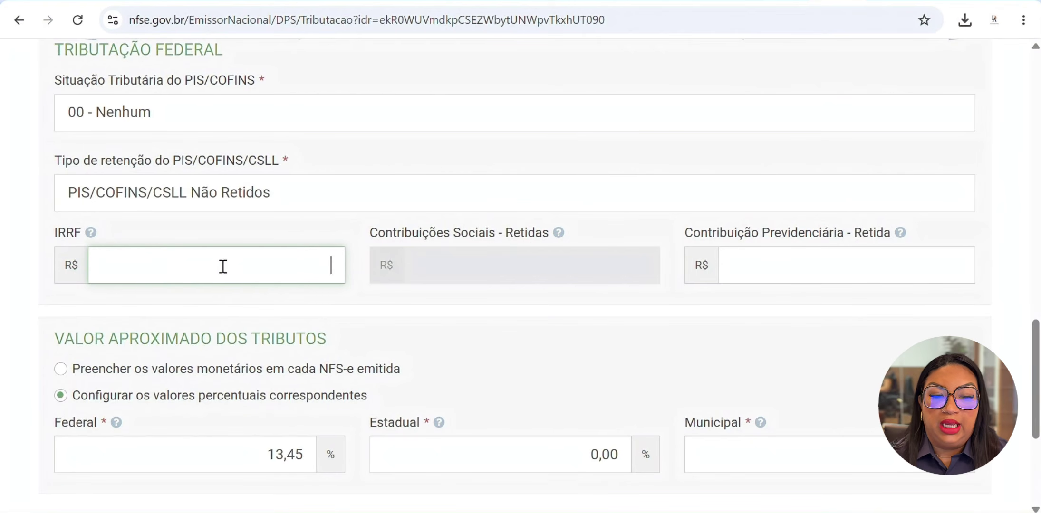
left_click(805, 266)
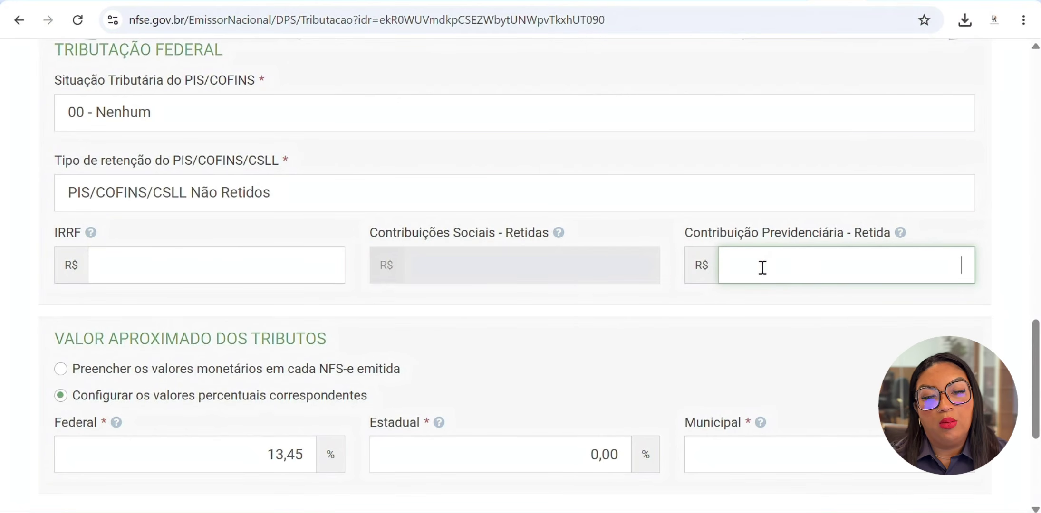
scroll(762, 268, "down", 5)
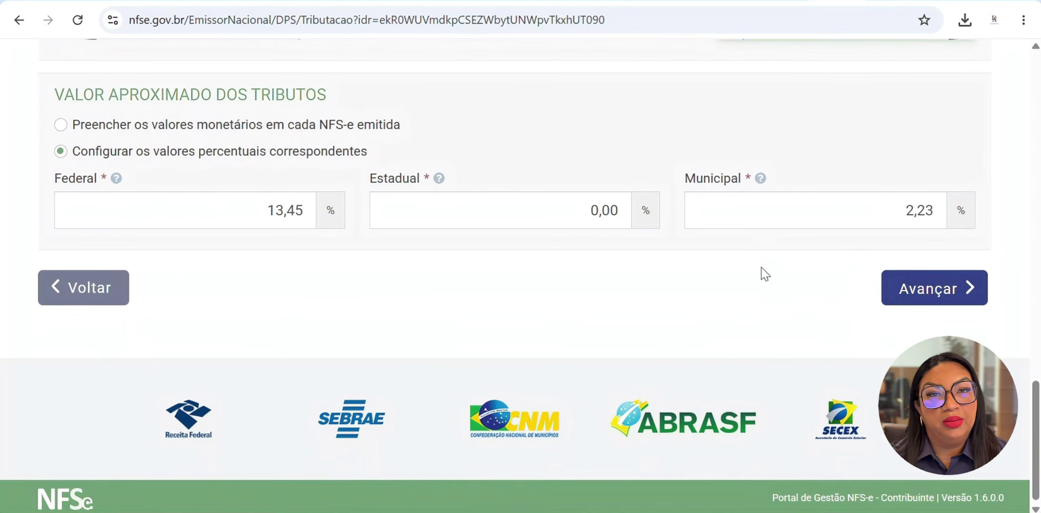
left_click(931, 288)
Examine the invoice summary, from the service recipient and taxation data down to the Valor líquido da NFS-e.
scroll(690, 358, "down", 20)
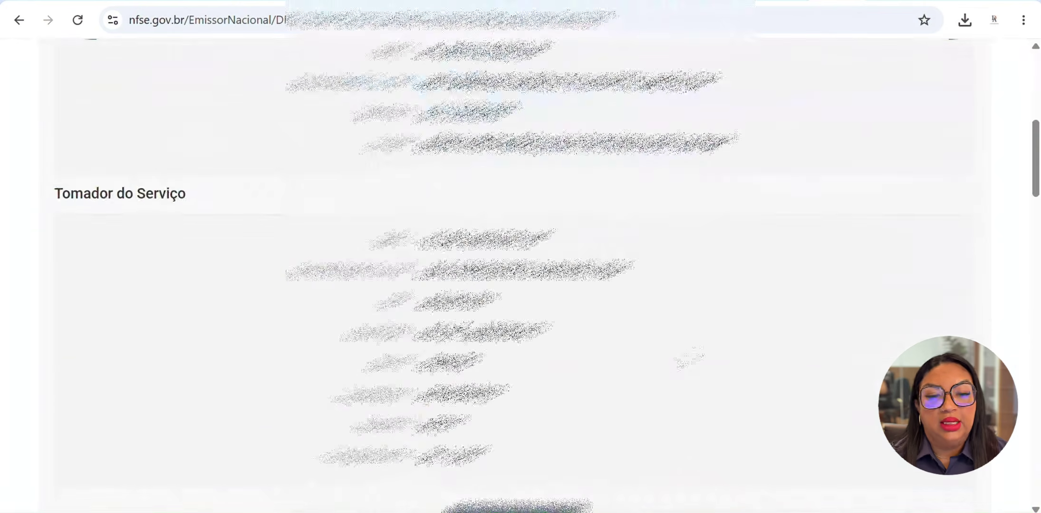
scroll(689, 358, "down", 9)
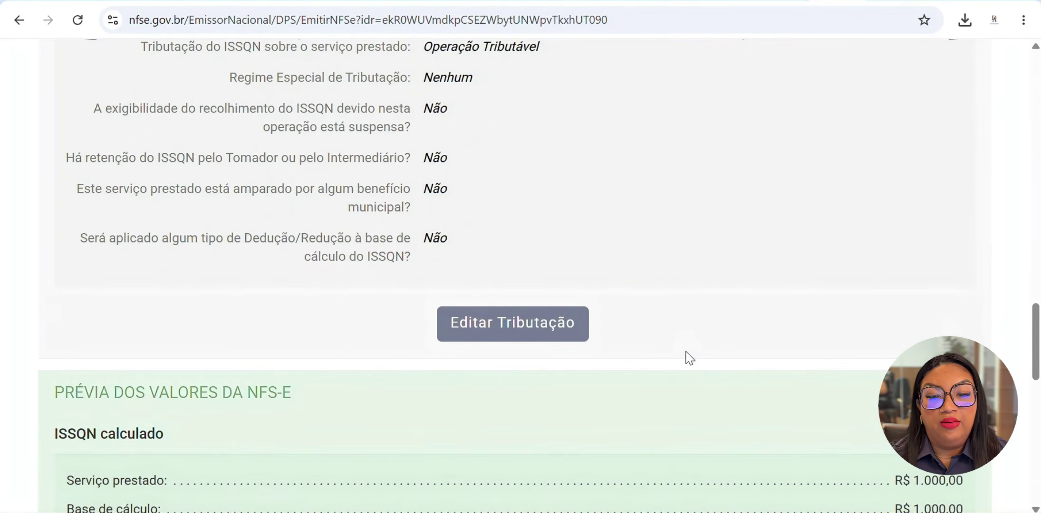
scroll(689, 357, "up", 9)
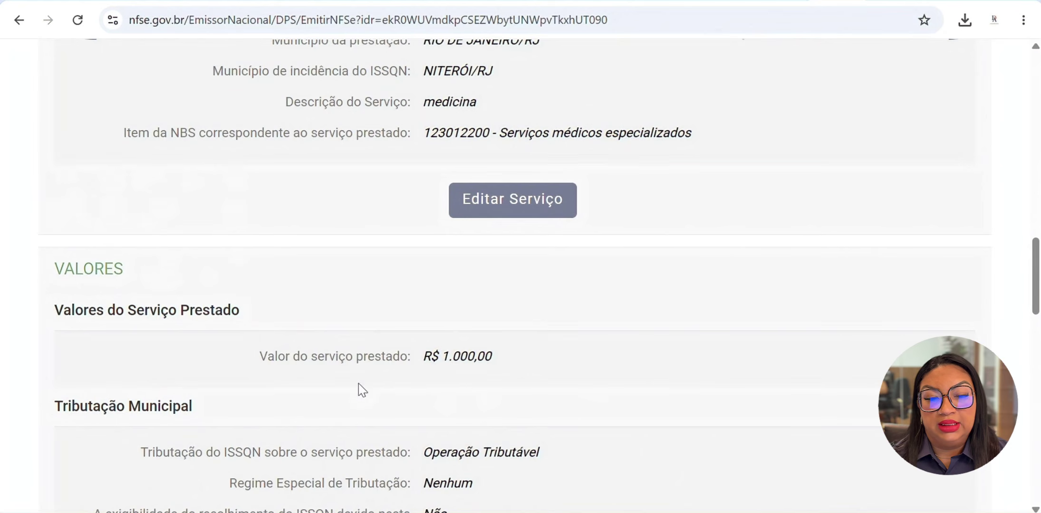
scroll(518, 395, "down", 3)
scroll(520, 393, "down", 5)
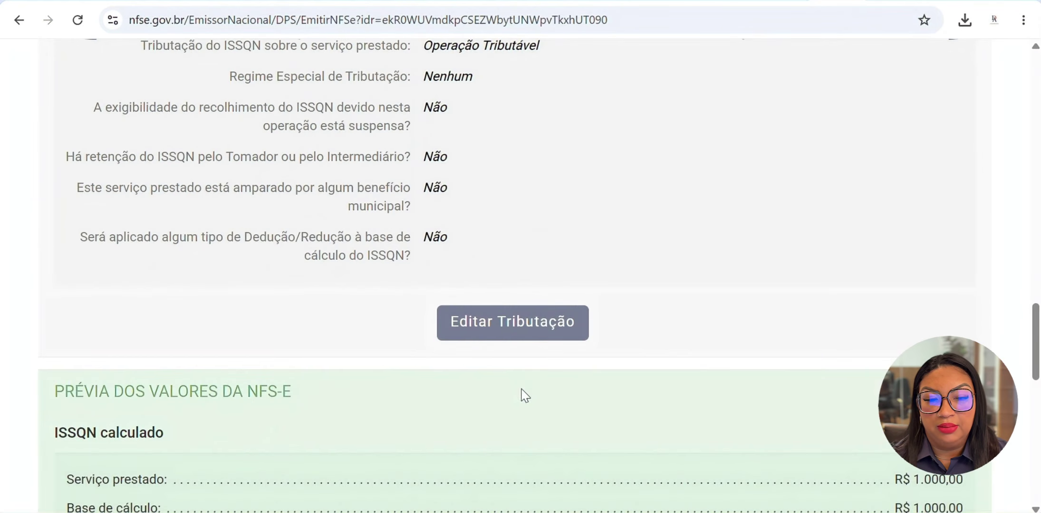
scroll(542, 332, "down", 6)
scroll(585, 367, "down", 7)
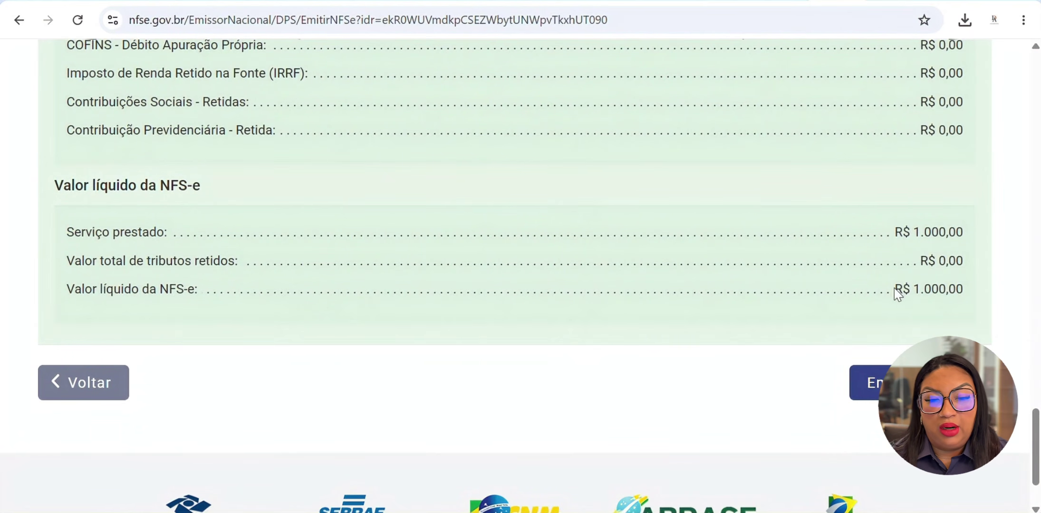
left_click_drag(893, 288, 922, 289)
left_click(974, 288)
triple_click(961, 290)
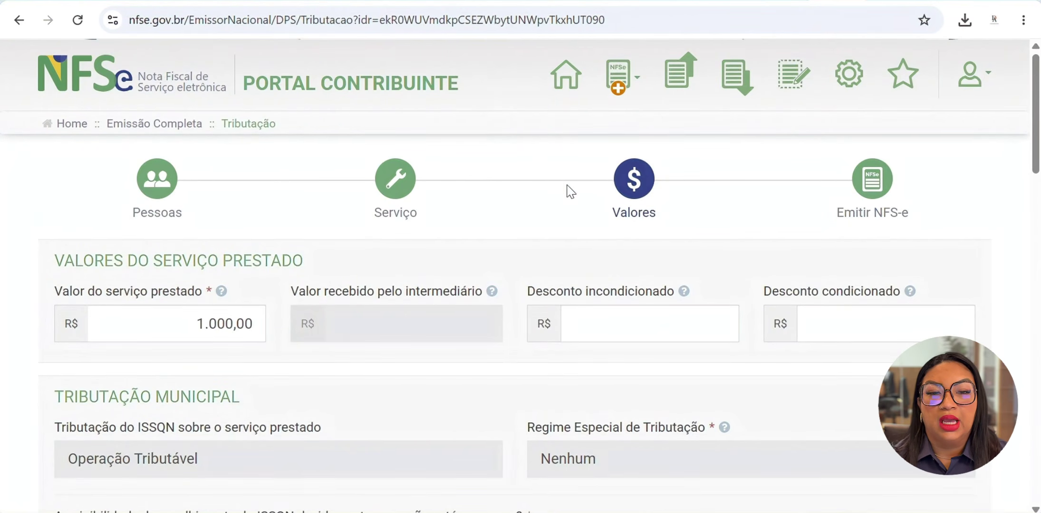
On the Tributação page, change Situação Tributária do PIS/COFINS to 01 - Operação Tributável com Alíquota Básica.
scroll(571, 191, "down", 3)
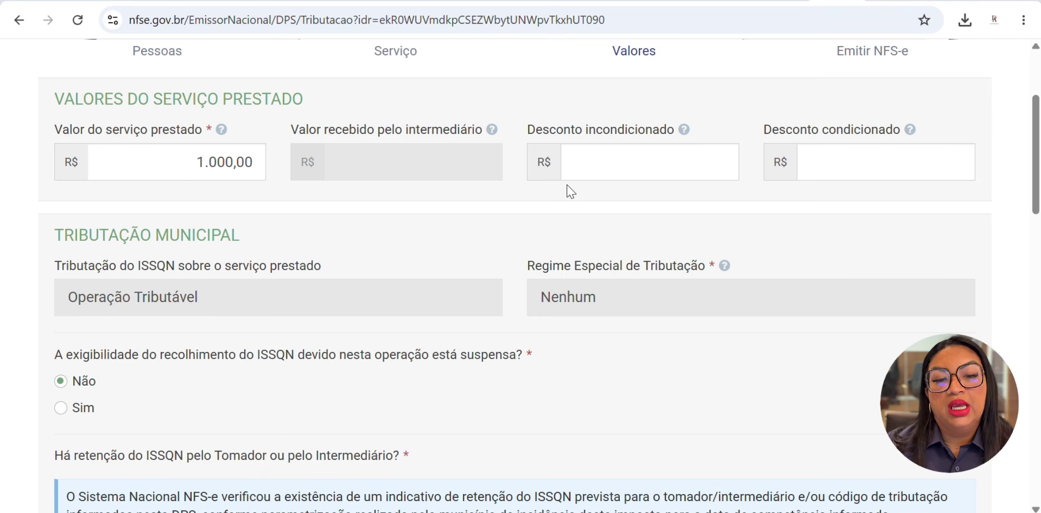
scroll(570, 190, "down", 5)
scroll(571, 188, "down", 5)
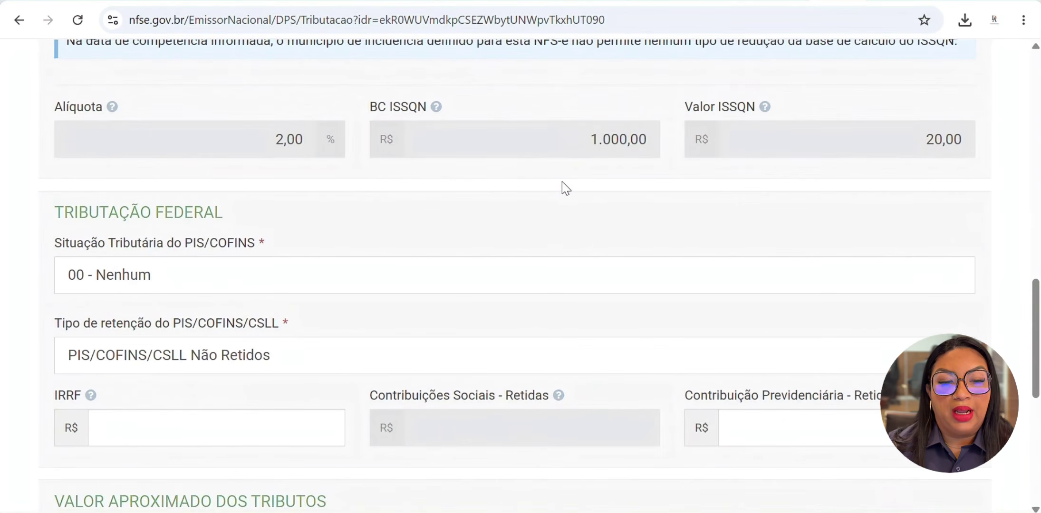
scroll(473, 249, "down", 2)
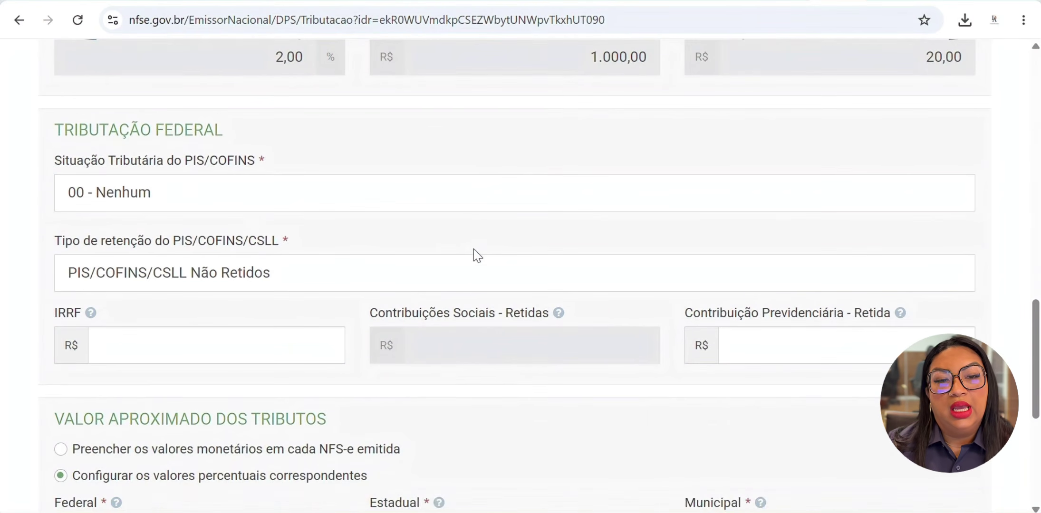
scroll(474, 249, "down", 2)
left_click(179, 116)
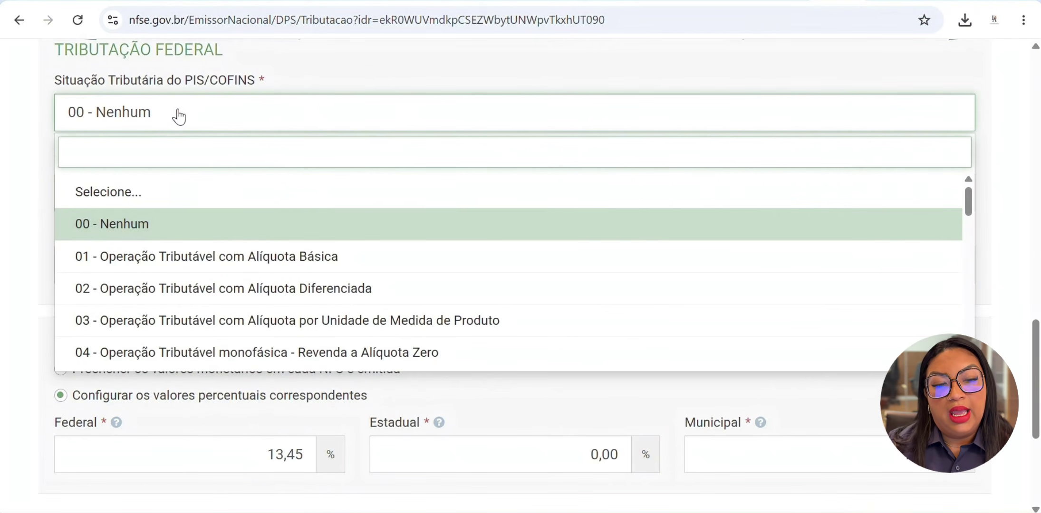
left_click(284, 257)
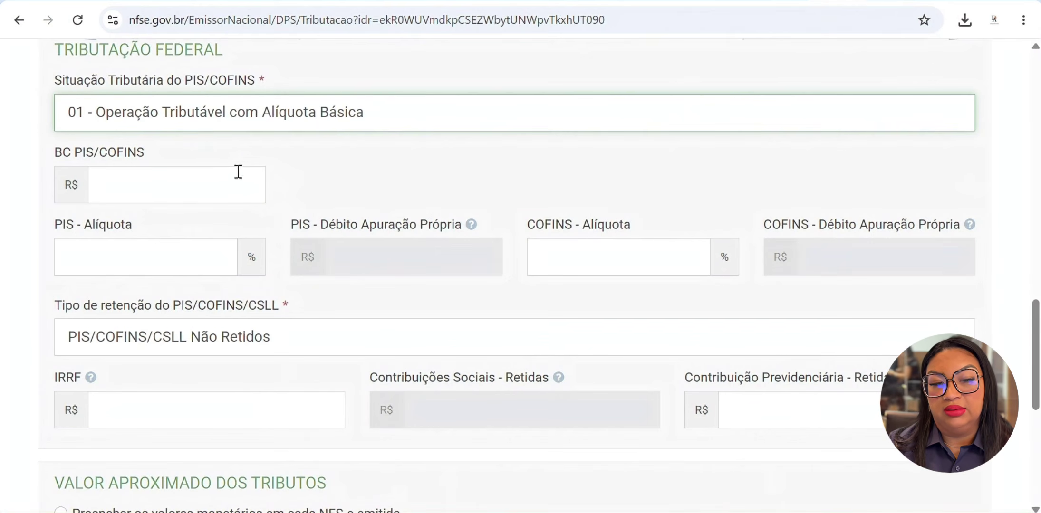
left_click(272, 127)
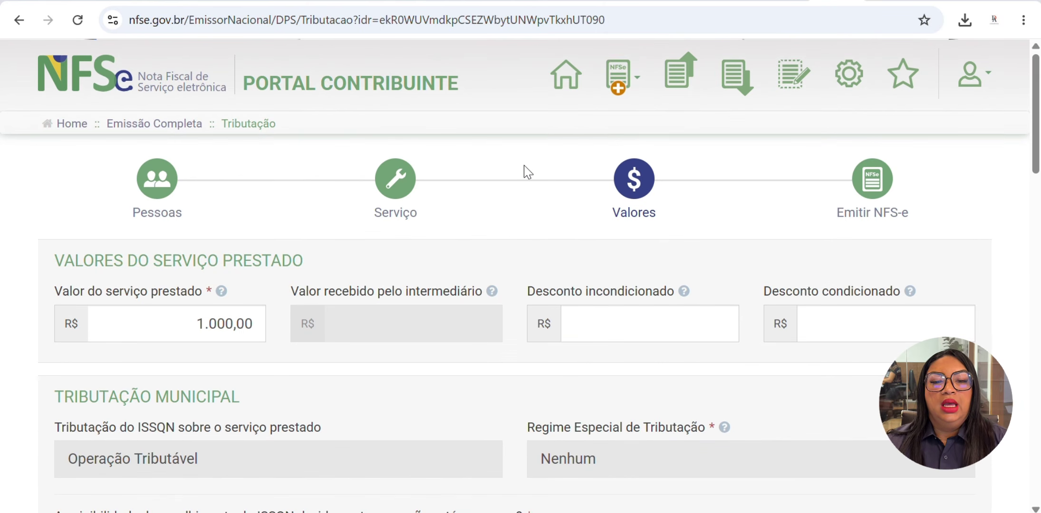
Review the service value, the municipal taxation answers and the ISSQN rate and amounts.
scroll(526, 173, "down", 3)
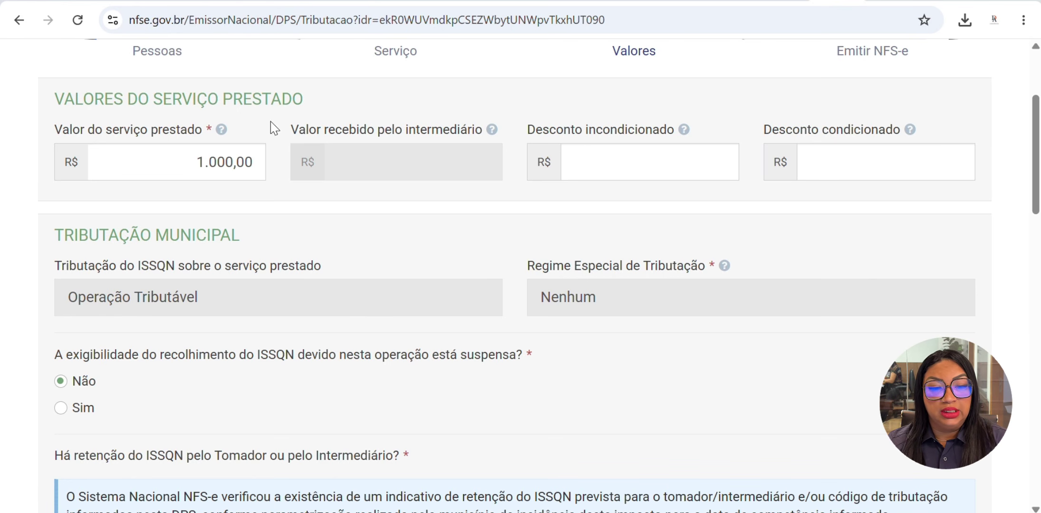
scroll(285, 199, "down", 2)
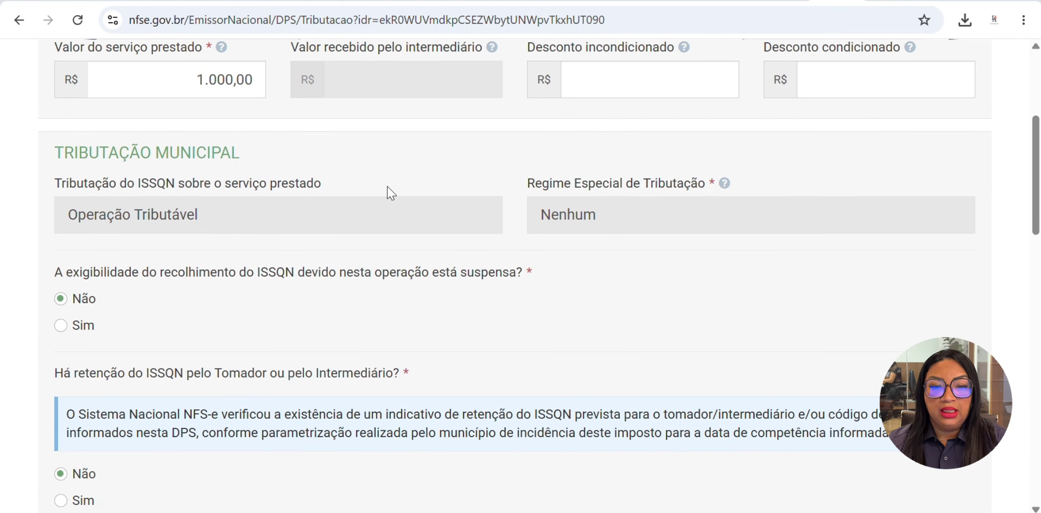
scroll(390, 192, "down", 7)
scroll(389, 192, "up", 5)
scroll(390, 193, "up", 1)
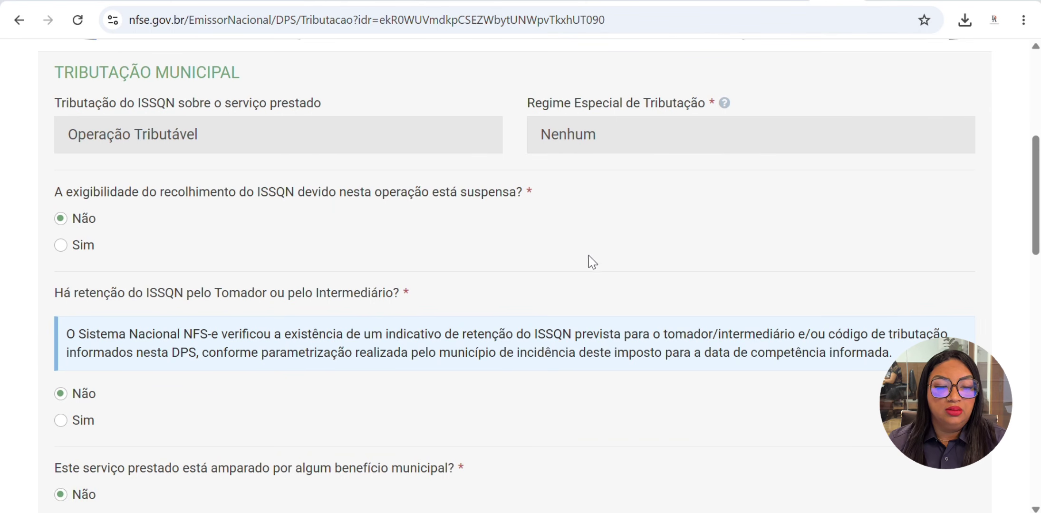
scroll(623, 276, "down", 5)
scroll(625, 280, "down", 1)
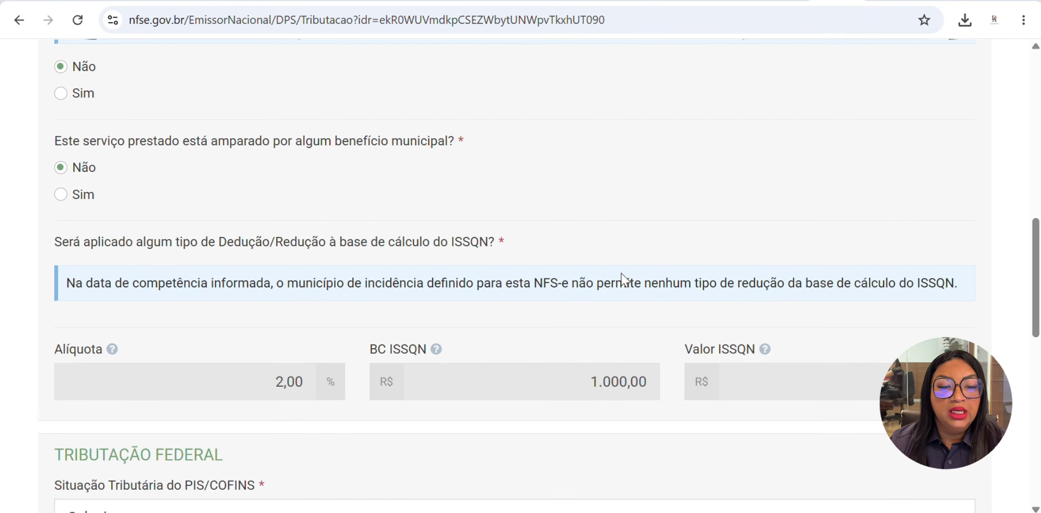
In the Tributação Federal section, select 01 - Operação Tributável com Alíquota Básica as the PIS/COFINS tax situation.
scroll(620, 280, "down", 6)
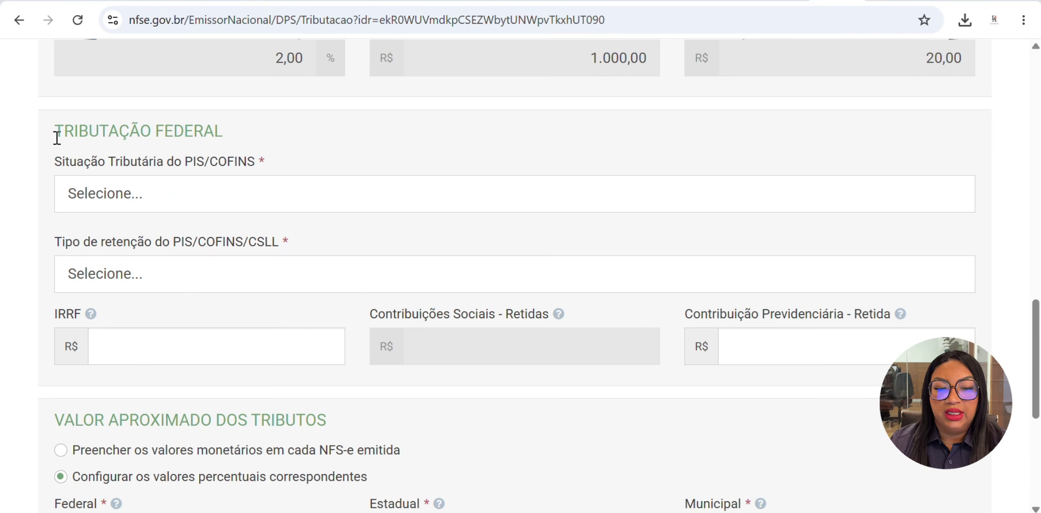
left_click(377, 202)
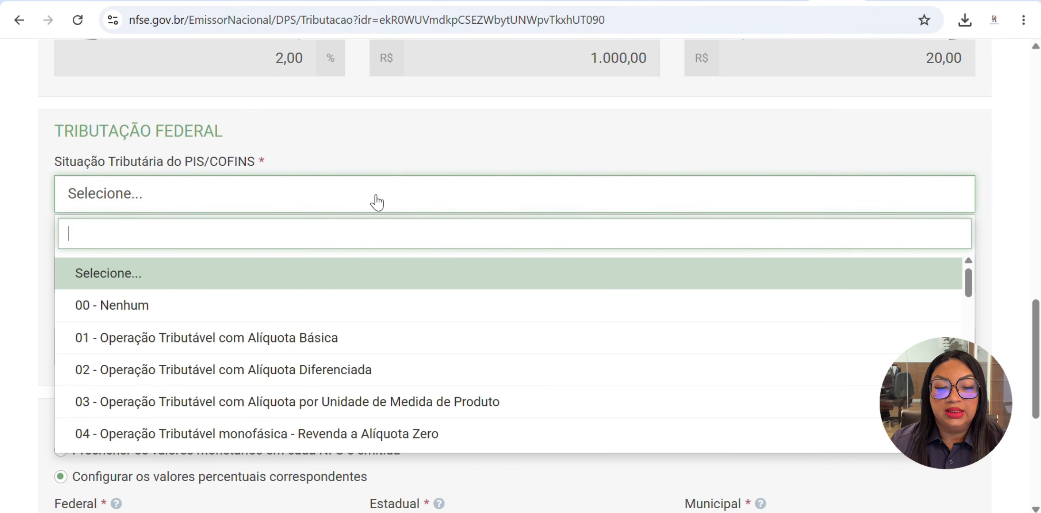
left_click(338, 340)
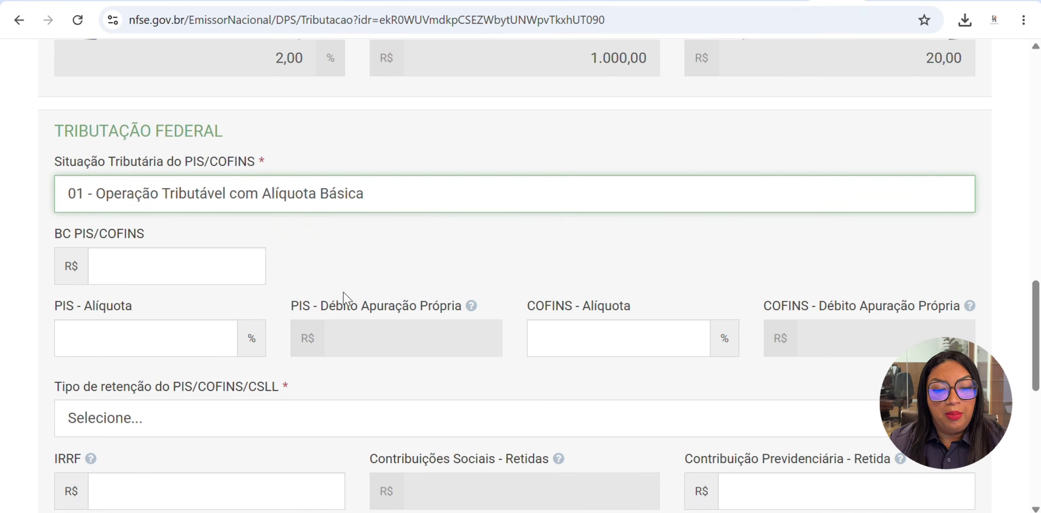
left_click(367, 202)
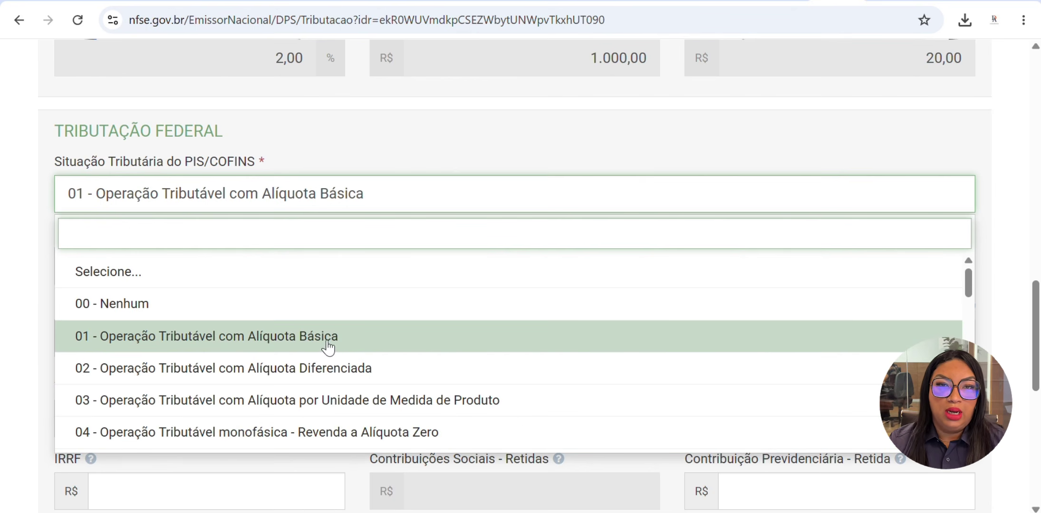
left_click(328, 340)
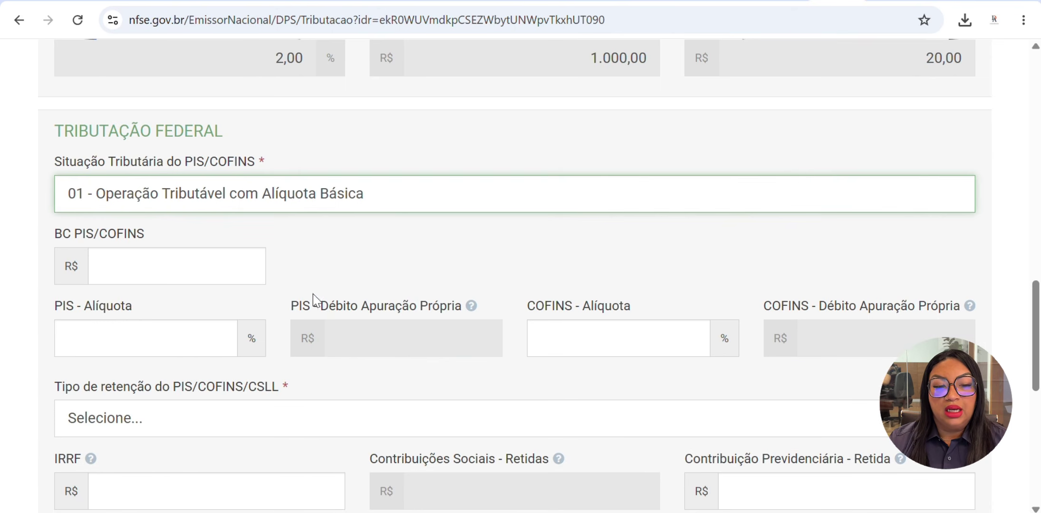
Enter 1.000,00 as the BC PIS/COFINS in the Tributação Federal section.
left_click(148, 269)
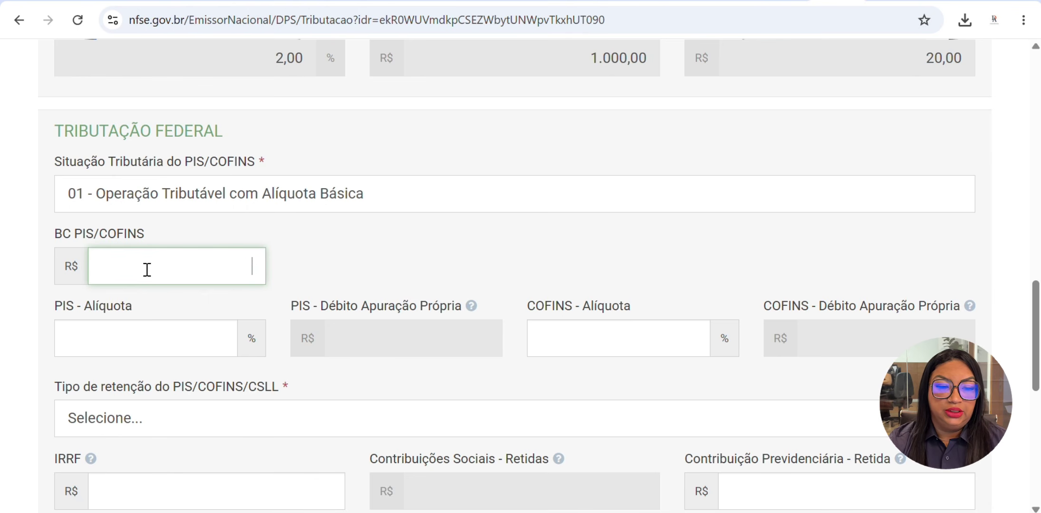
type("100000")
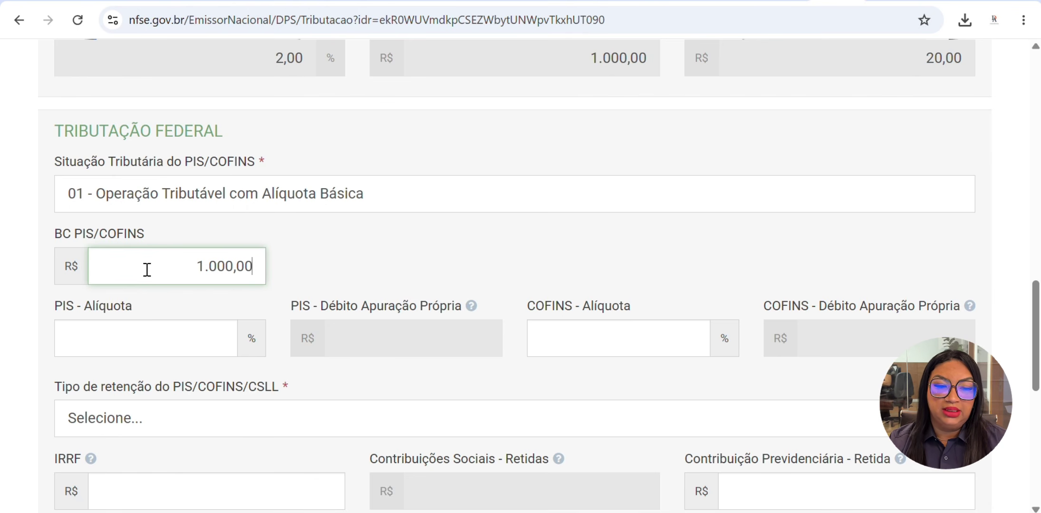
Enter 0,65% as the PIS rate and 3,00% as the COFINS rate.
left_click(156, 352)
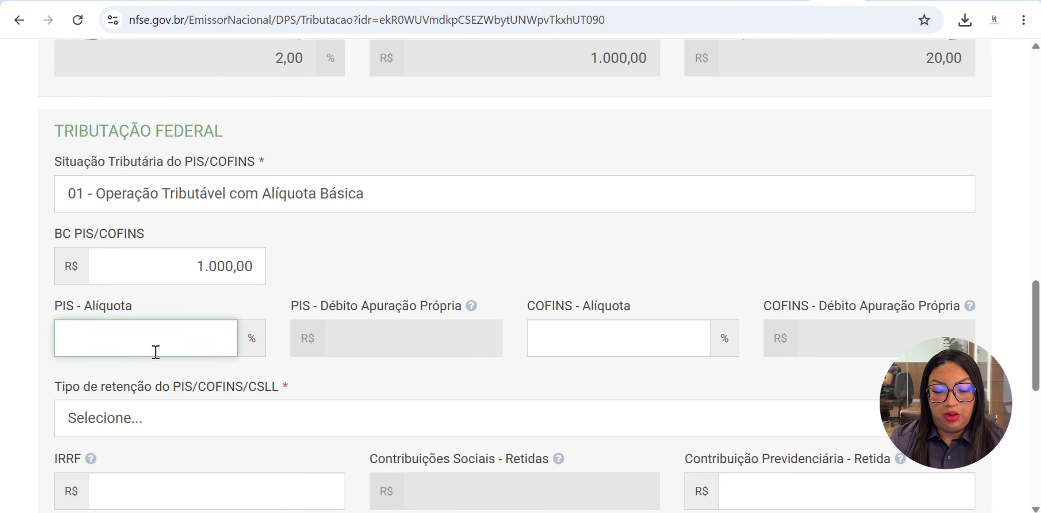
type("0")
key("BackSpace")
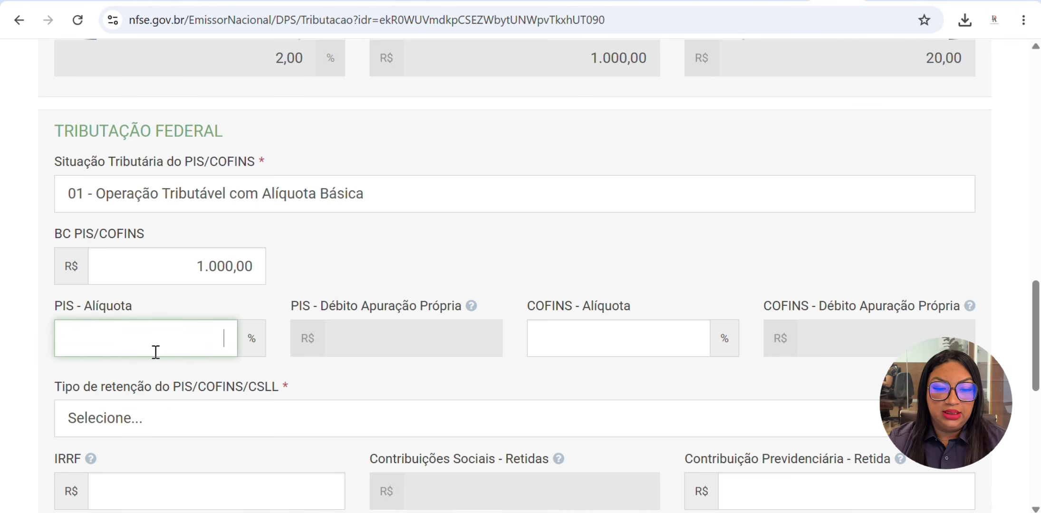
type("065")
left_click(556, 341)
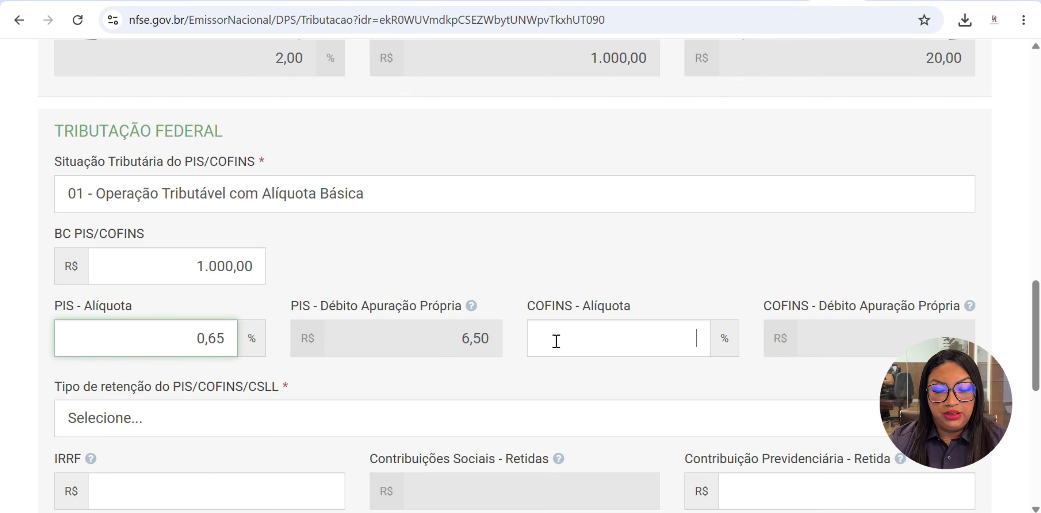
type("300")
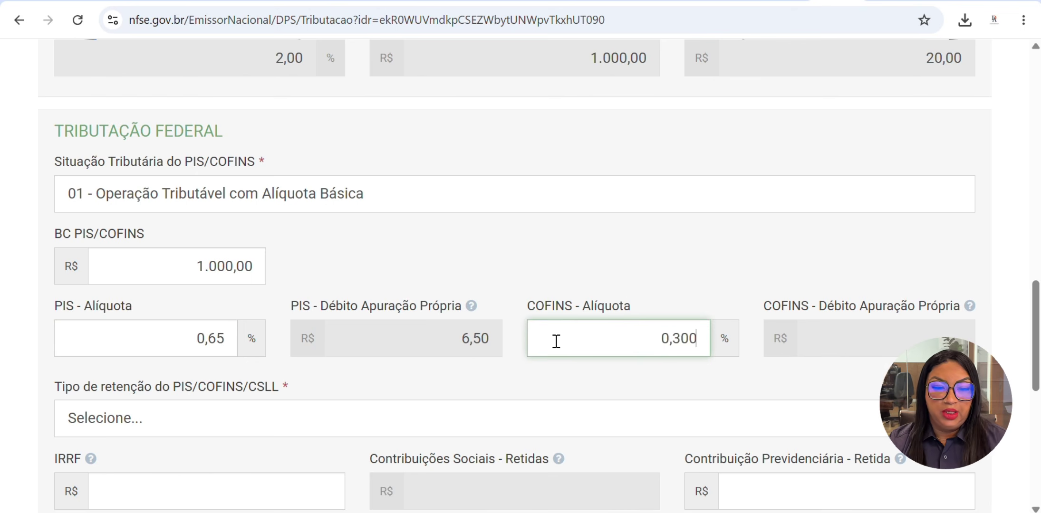
left_click(560, 225)
scroll(560, 225, "down", 1)
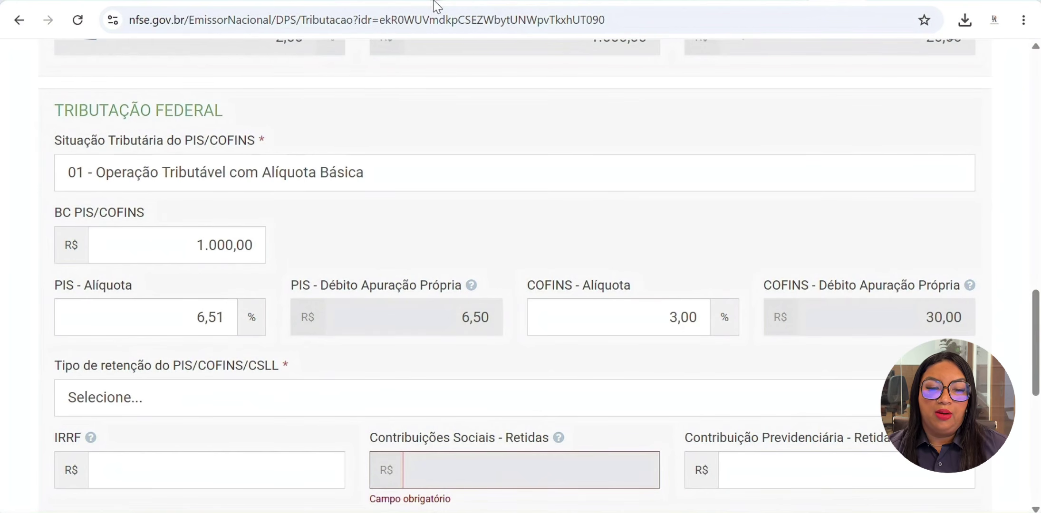
Change the PIS - Alíquota to 1,65%.
left_click(231, 313)
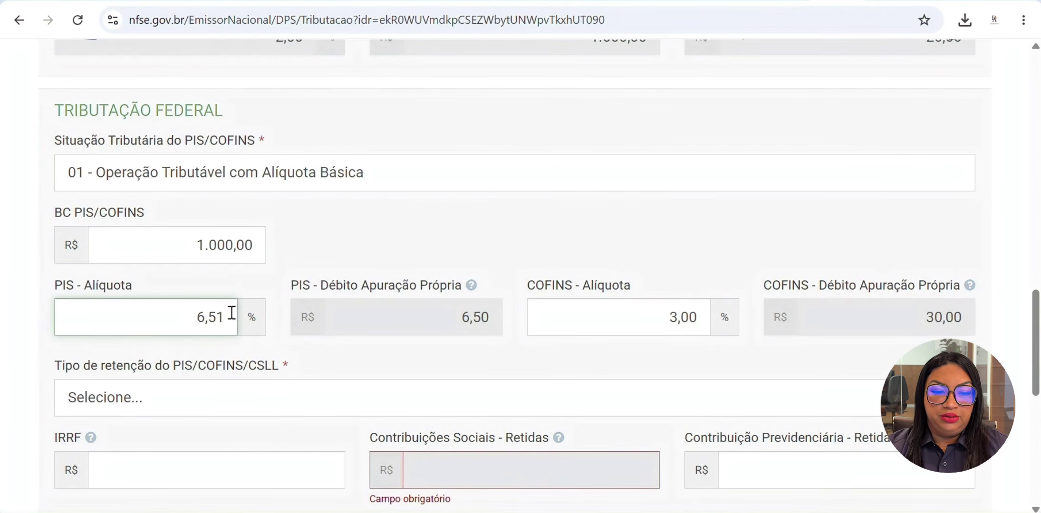
key("BackSpace")
key("BackSpace")
key("BackSpace")
key("BackSpace")
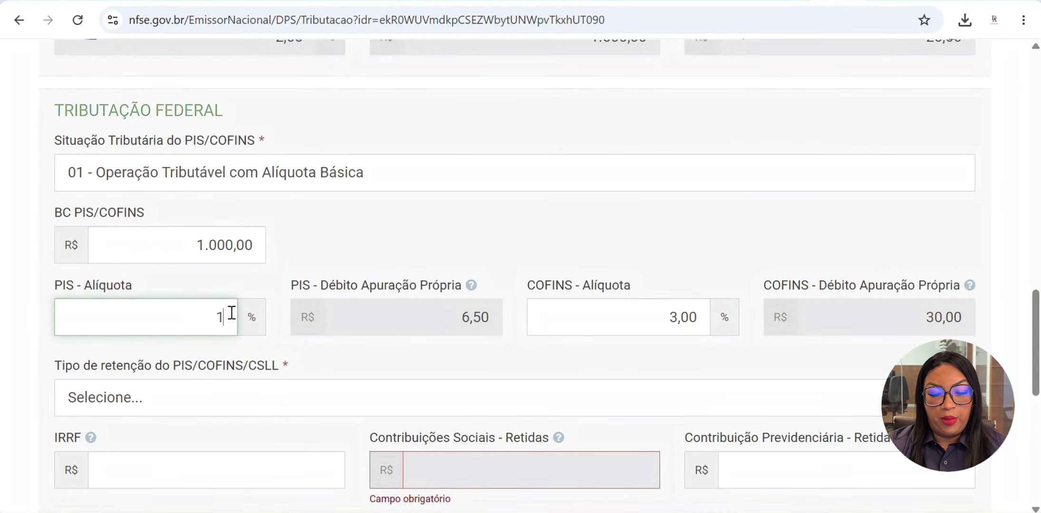
type("1,65")
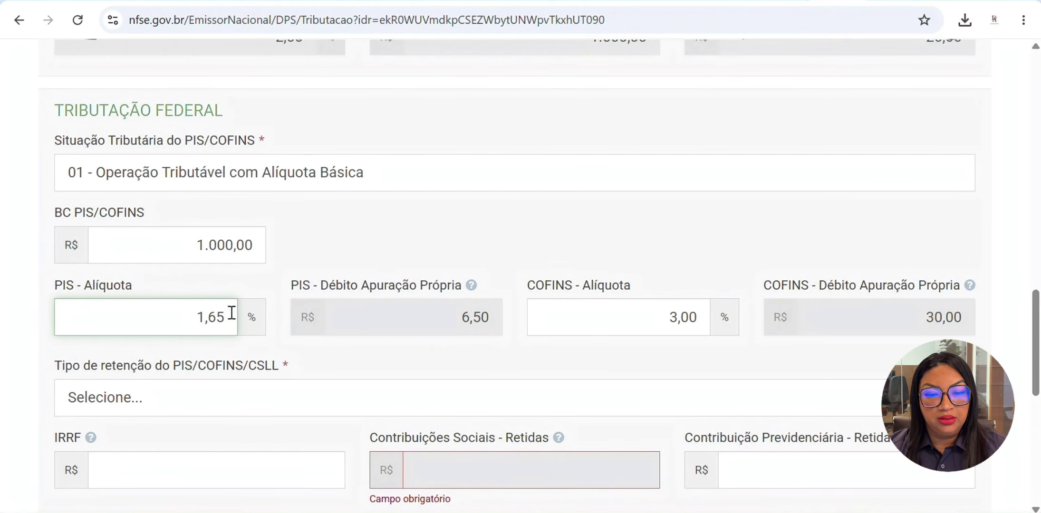
Change the COFINS - Alíquota to 7,60% and check the PIS and COFINS Débito Apuração Própria amounts.
left_click(688, 319)
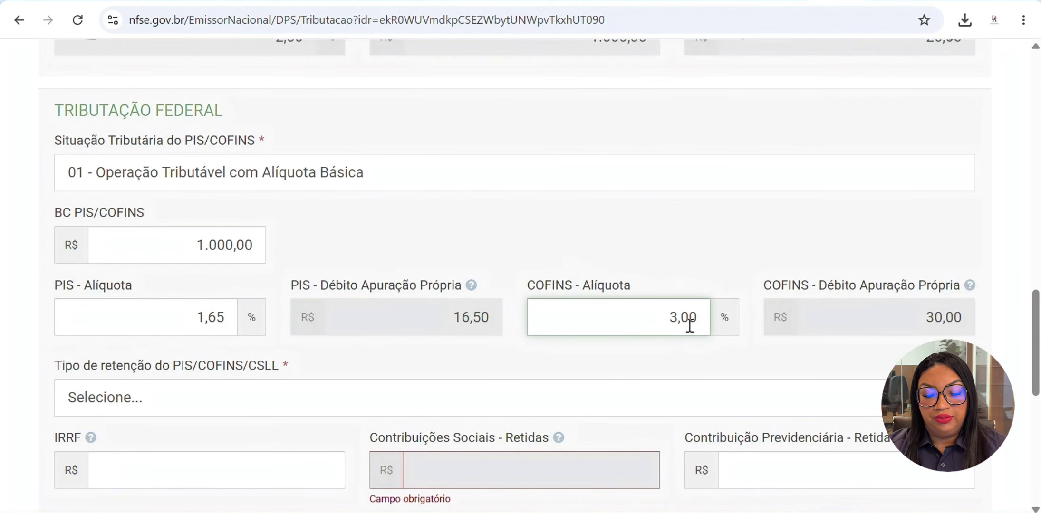
key("BackSpace")
key("BackSpace")
key("BackSpace")
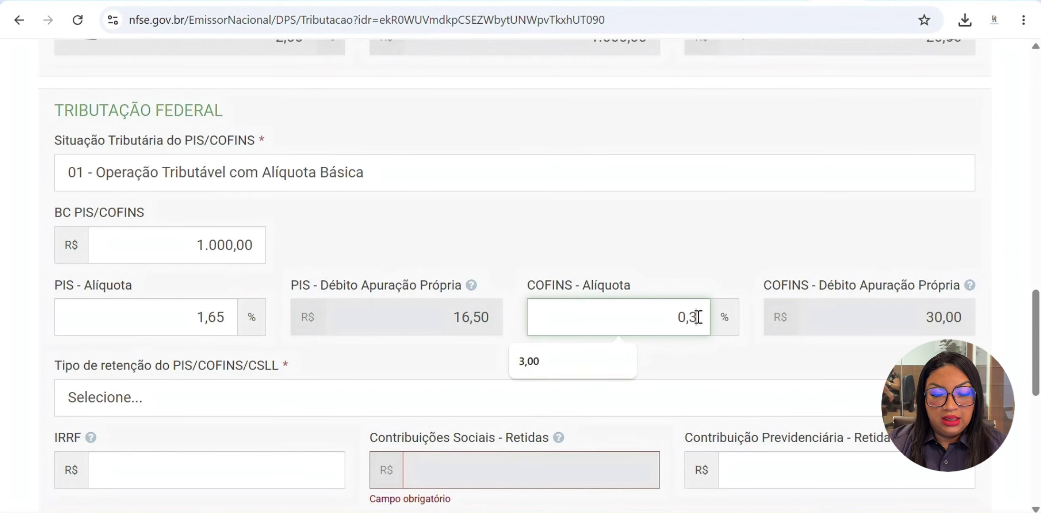
type("7")
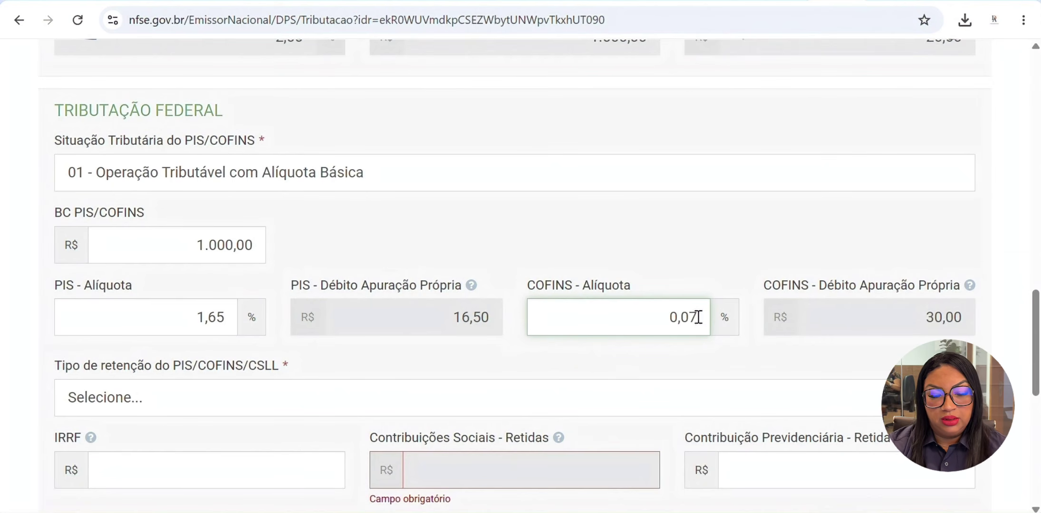
type(",6")
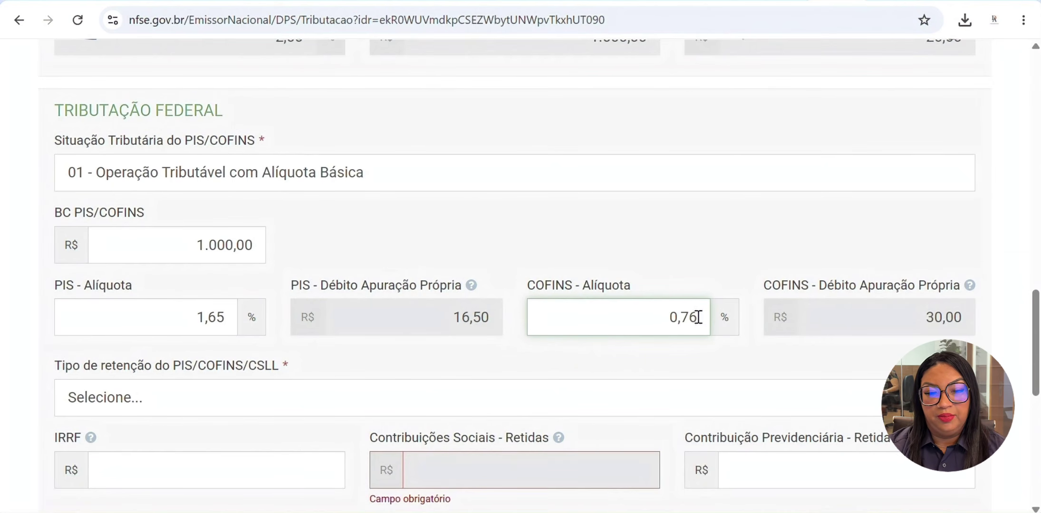
type("0")
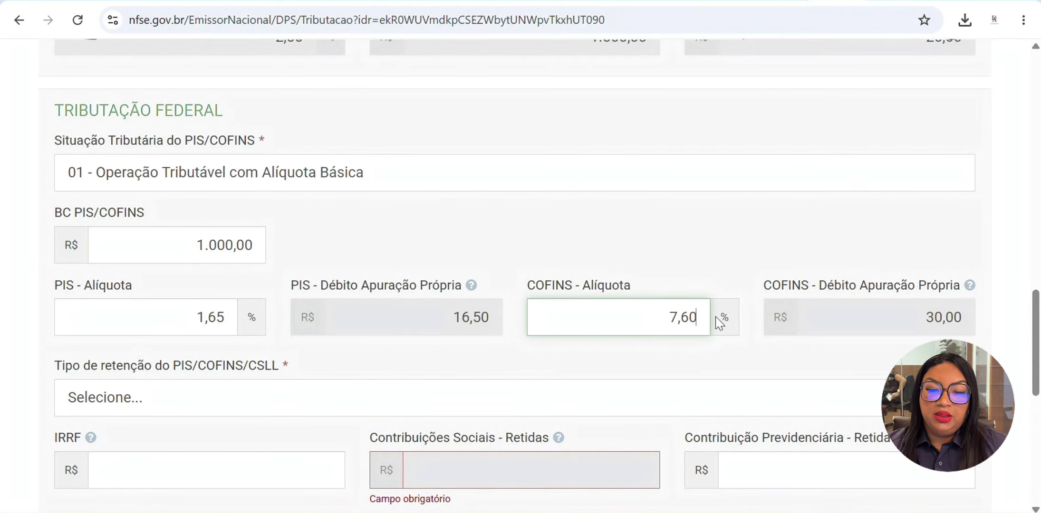
left_click(849, 308)
left_click_drag(402, 322, 492, 315)
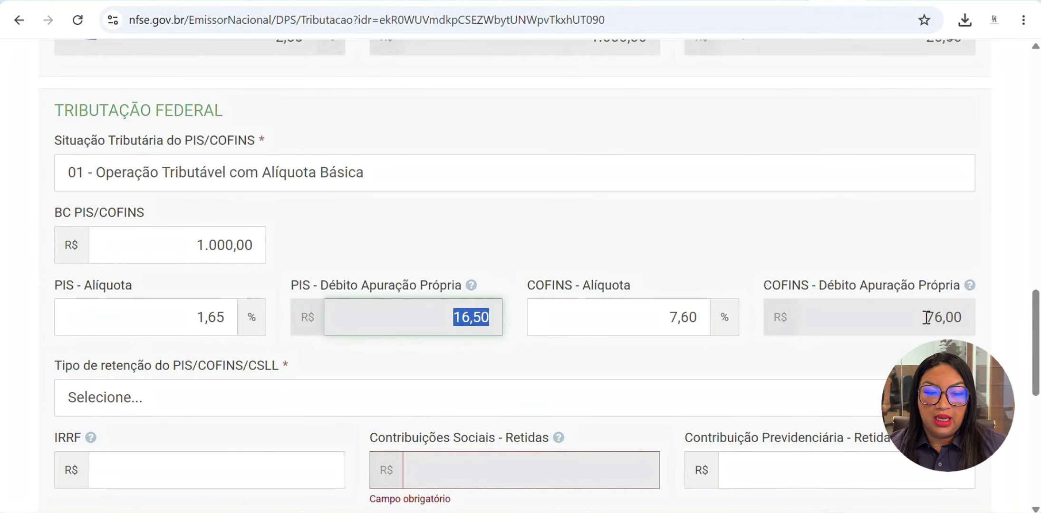
left_click_drag(922, 316, 968, 316)
left_click(551, 358)
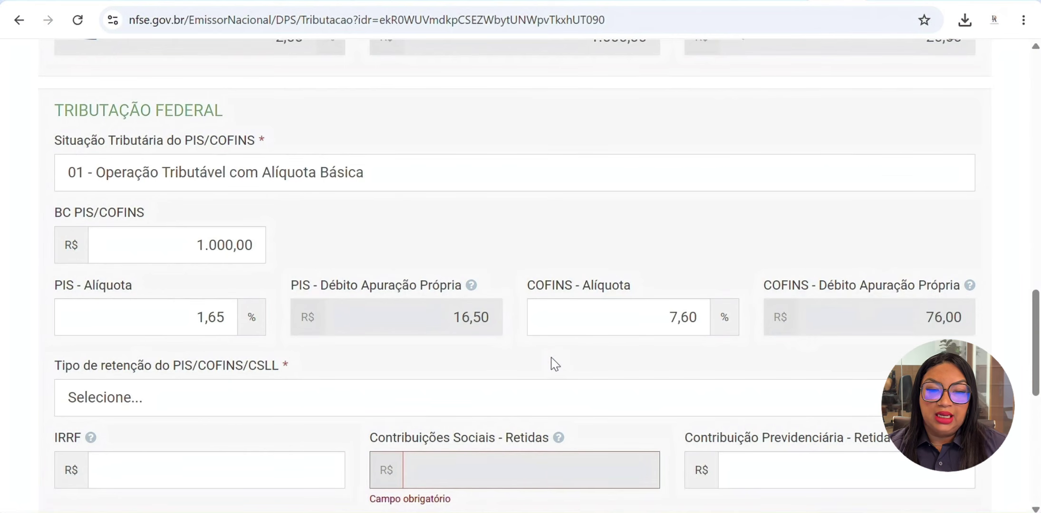
Set the Tipo de retenção to PIS/COFINS/CSLL Não Retidos and advance to the invoice summary.
scroll(551, 364, "down", 3)
scroll(552, 364, "up", 2)
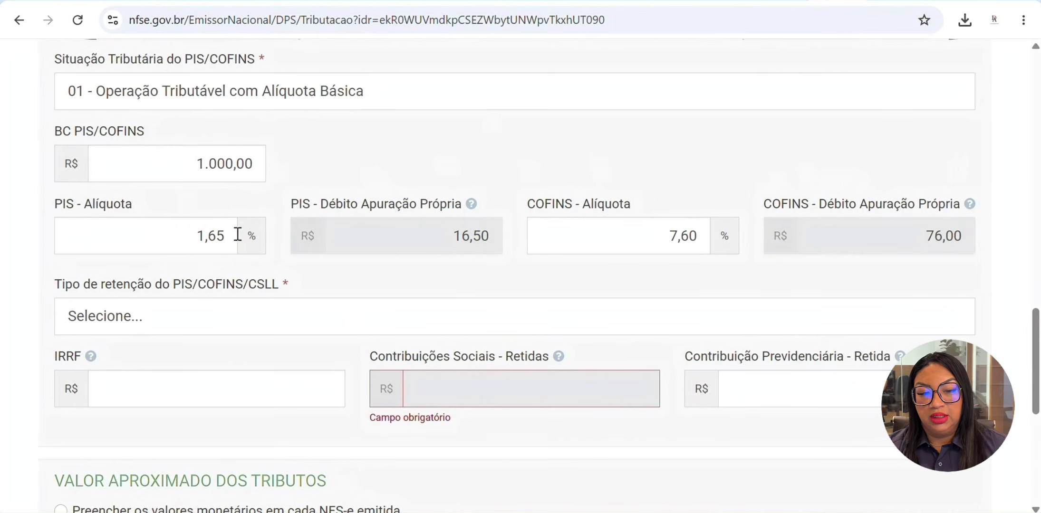
left_click(289, 317)
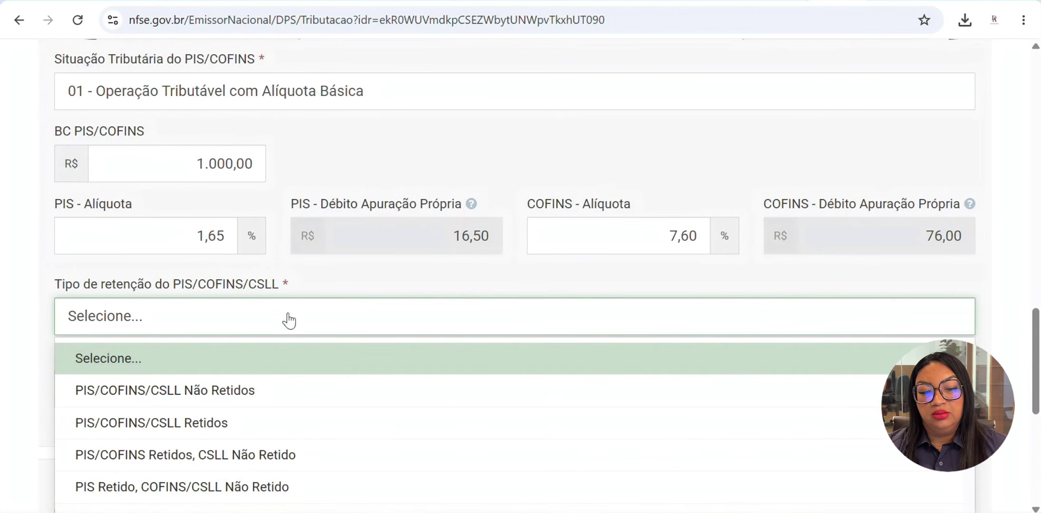
left_click(279, 391)
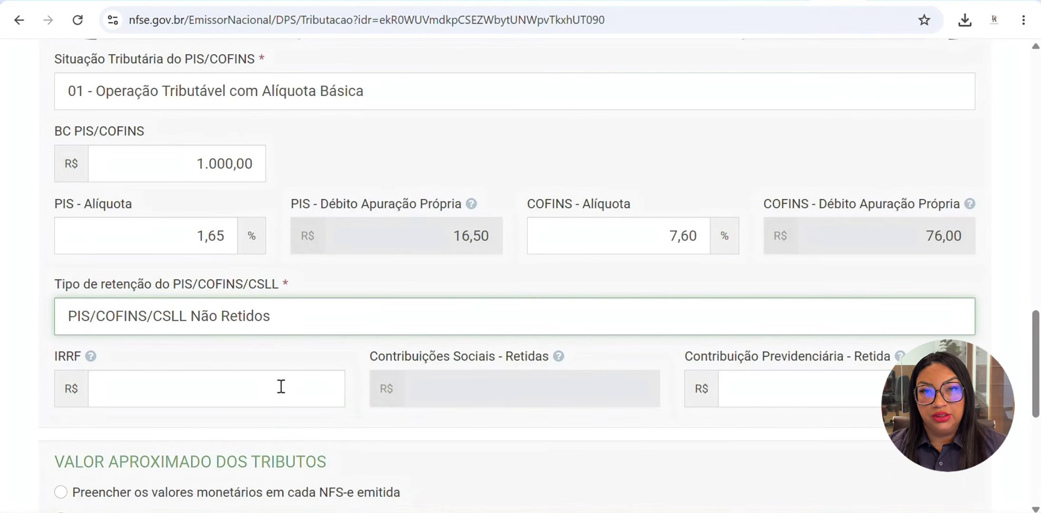
scroll(281, 387, "down", 1)
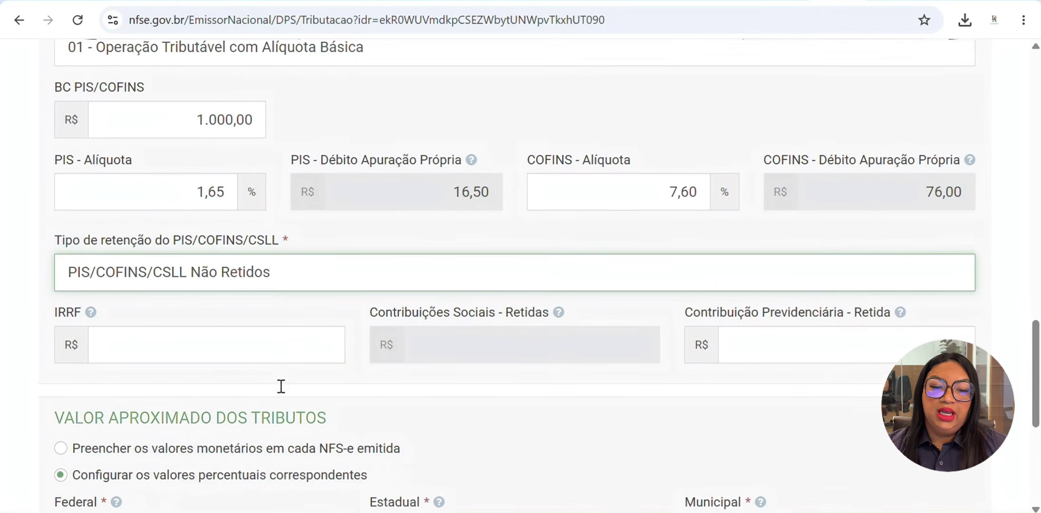
scroll(281, 386, "down", 1)
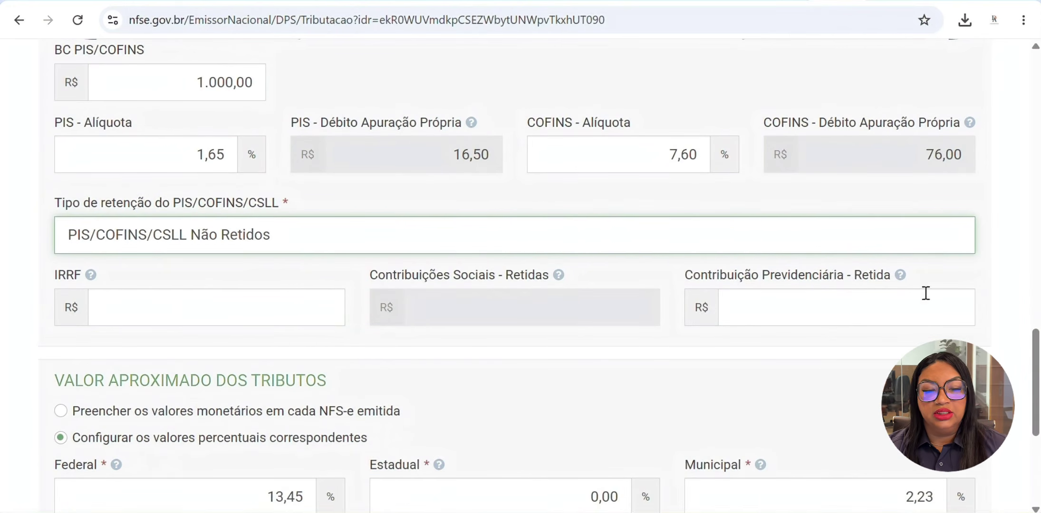
scroll(863, 339, "down", 5)
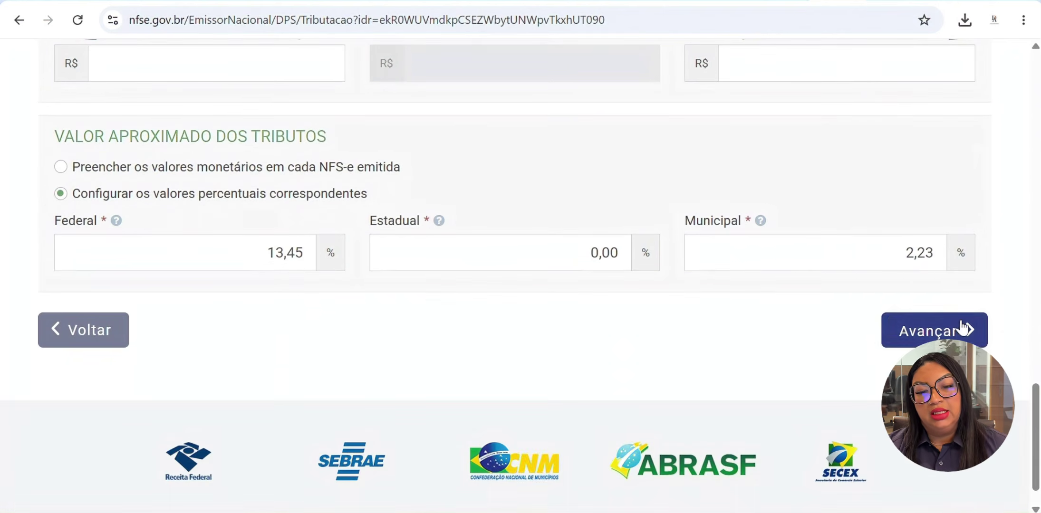
left_click(963, 328)
Review the invoice summary and the Prévia dos Valores da NFS-e, down to the withheld taxes and net value.
scroll(953, 335, "down", 8)
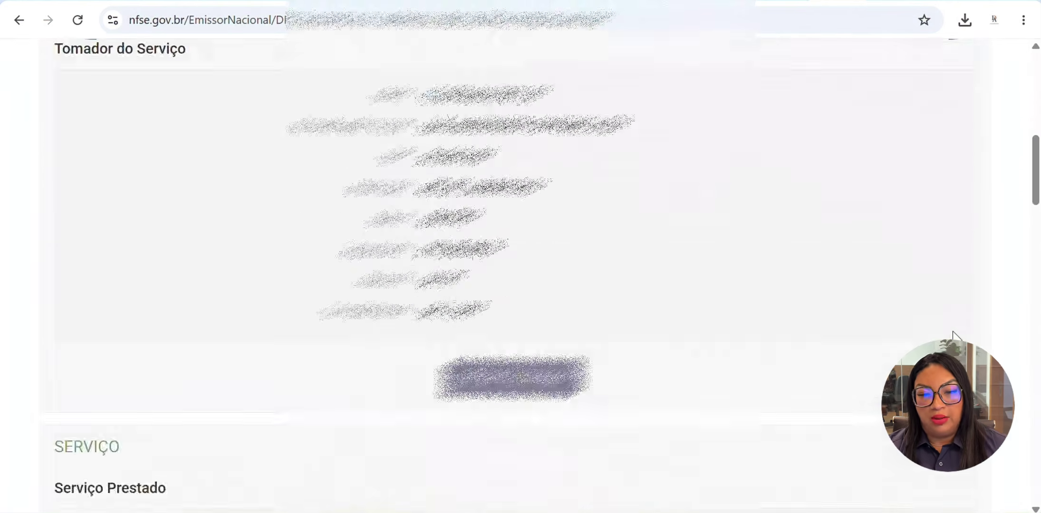
scroll(954, 336, "down", 20)
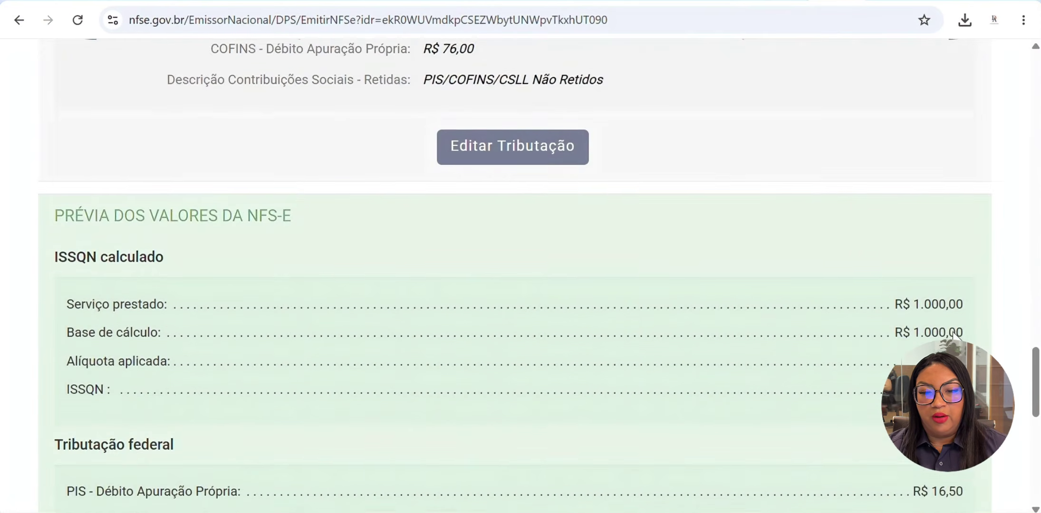
scroll(952, 332, "down", 13)
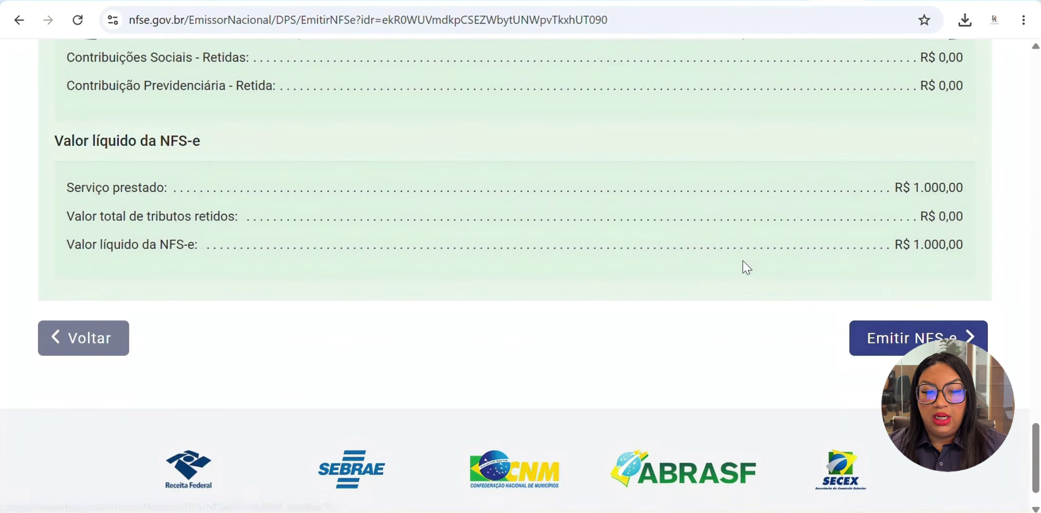
scroll(746, 268, "up", 2)
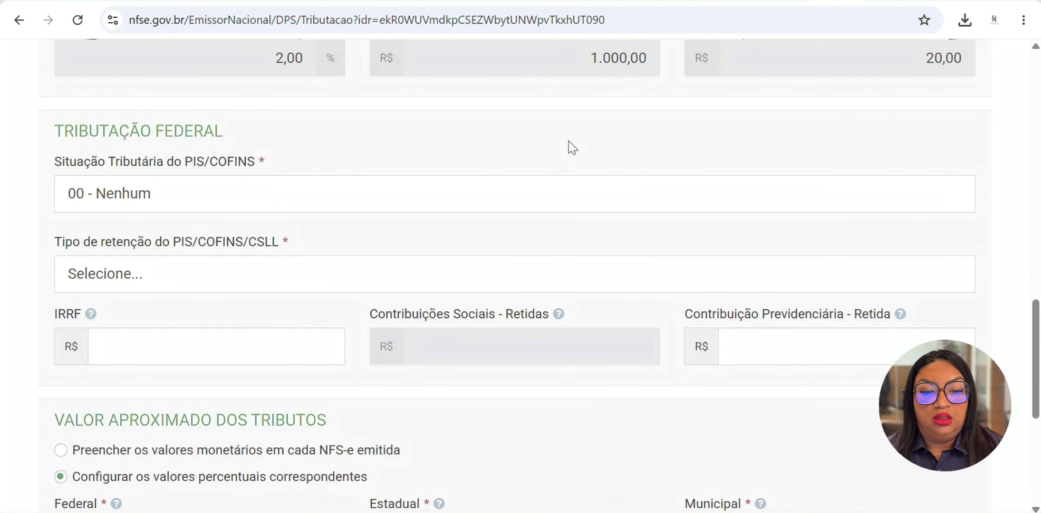
Change the Situação Tributária do PIS/COFINS from 00 - Nenhum to 01 - Operação Tributável com Alíquota Básica.
left_click(590, 205)
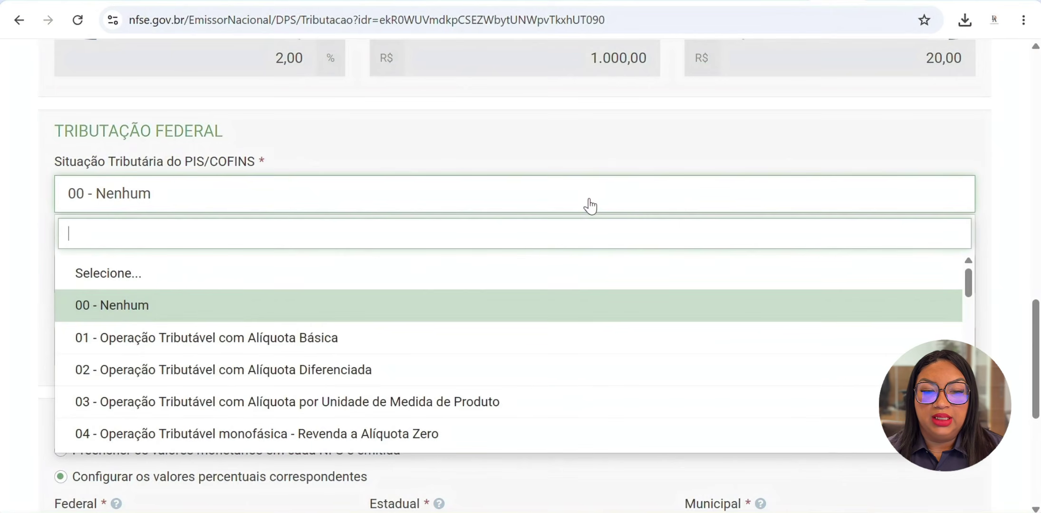
left_click(326, 348)
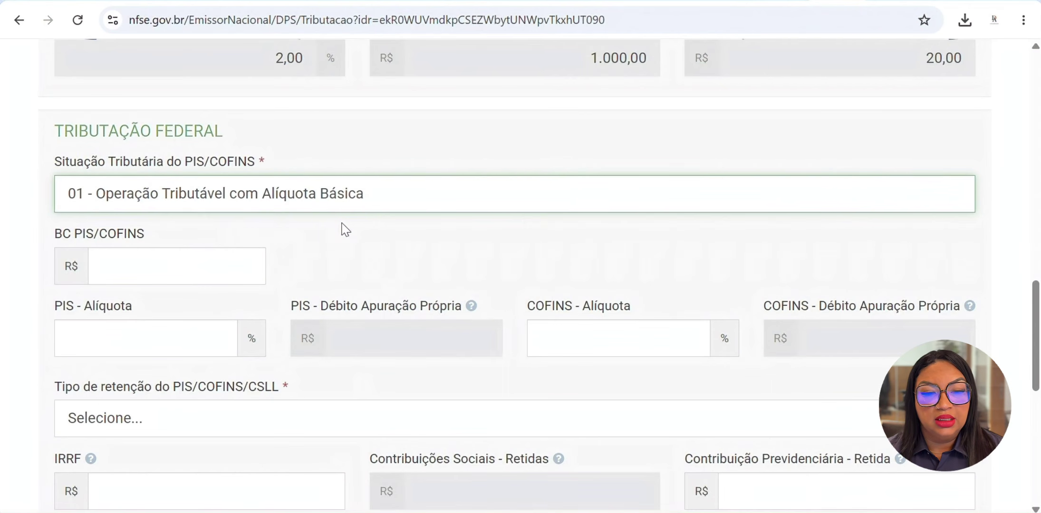
scroll(345, 230, "down", 2)
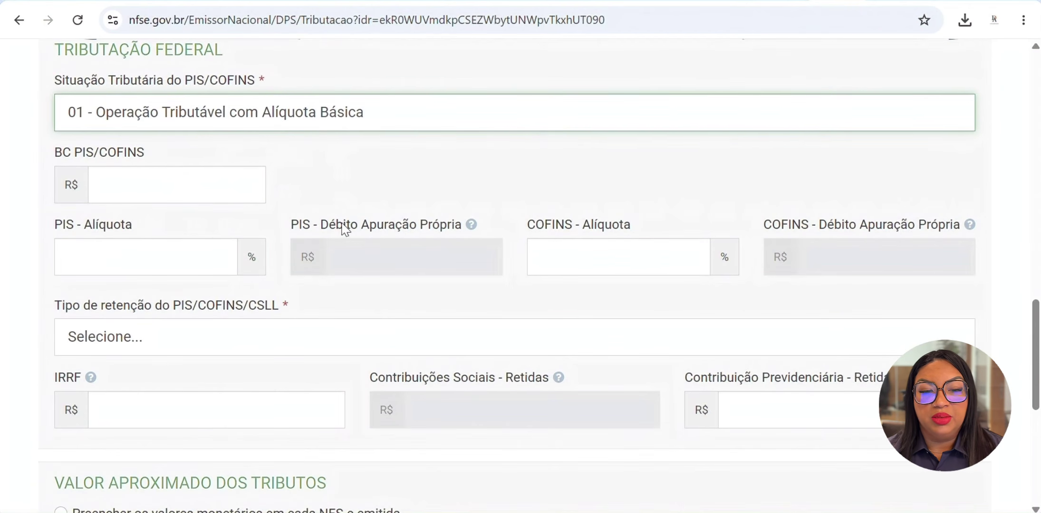
Leave the BC PIS/COFINS blank and set the PIS - Alíquota to 0,65%.
left_click(126, 179)
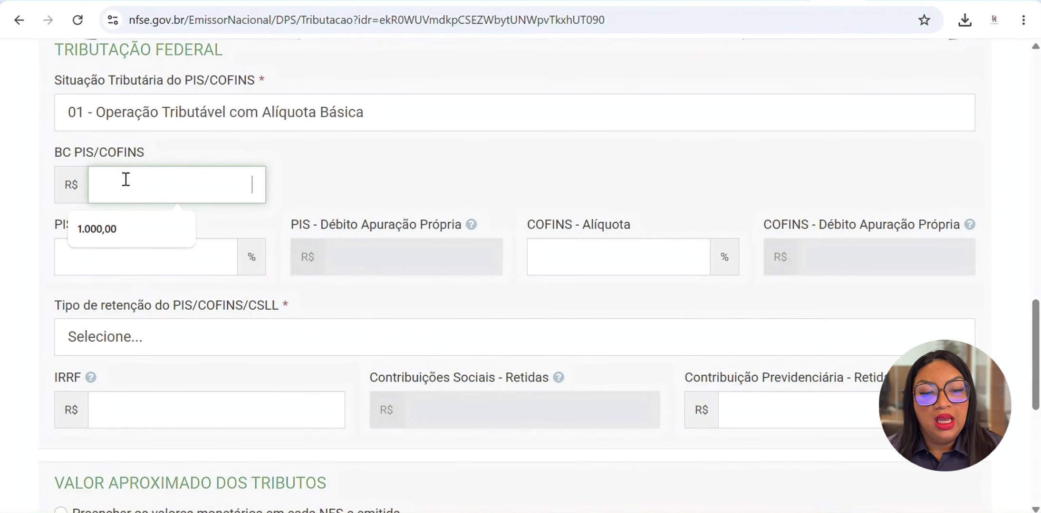
left_click(138, 272)
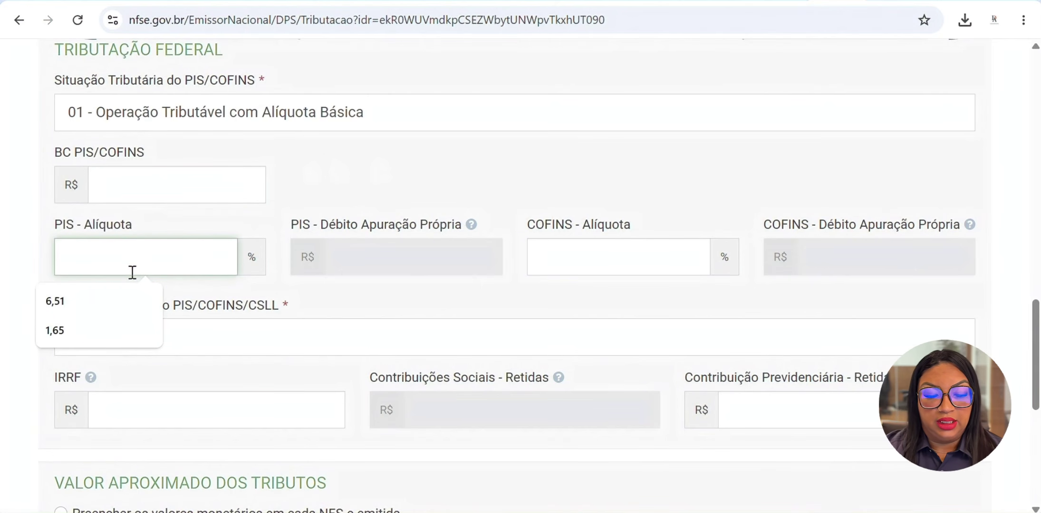
left_click(132, 272)
type("0,56")
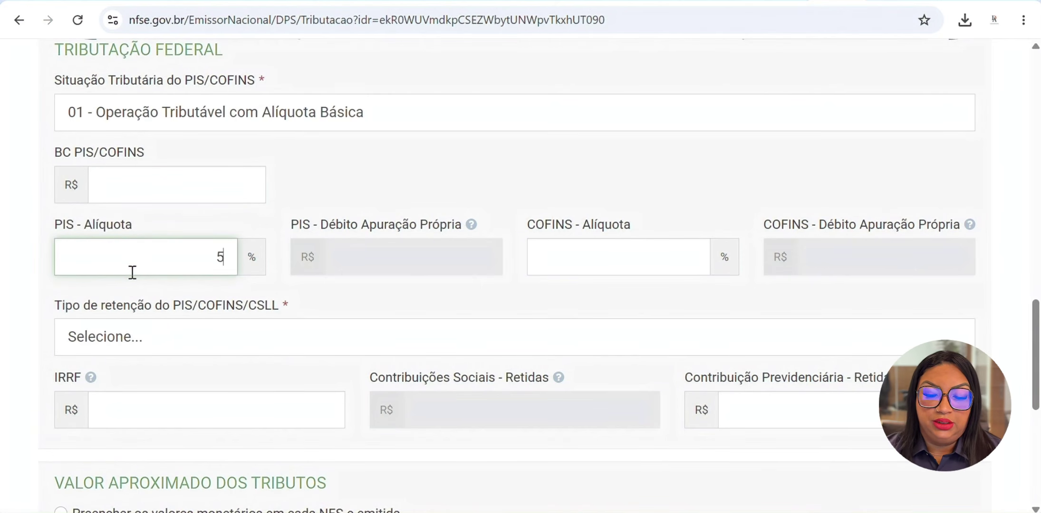
key("BackSpace")
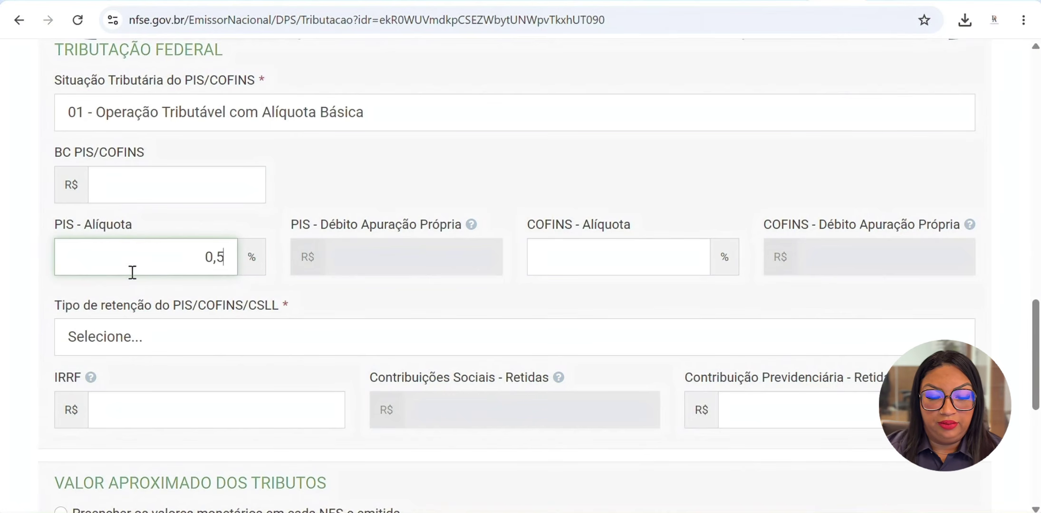
key("BackSpace")
key("BackSpace")
key("BackSpace")
type("0")
key("BackSpace")
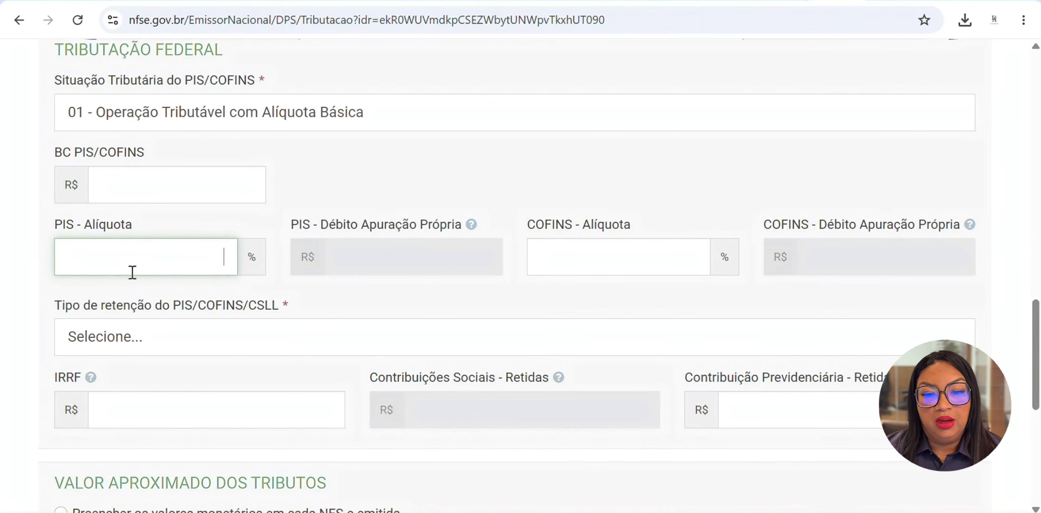
type("0,65")
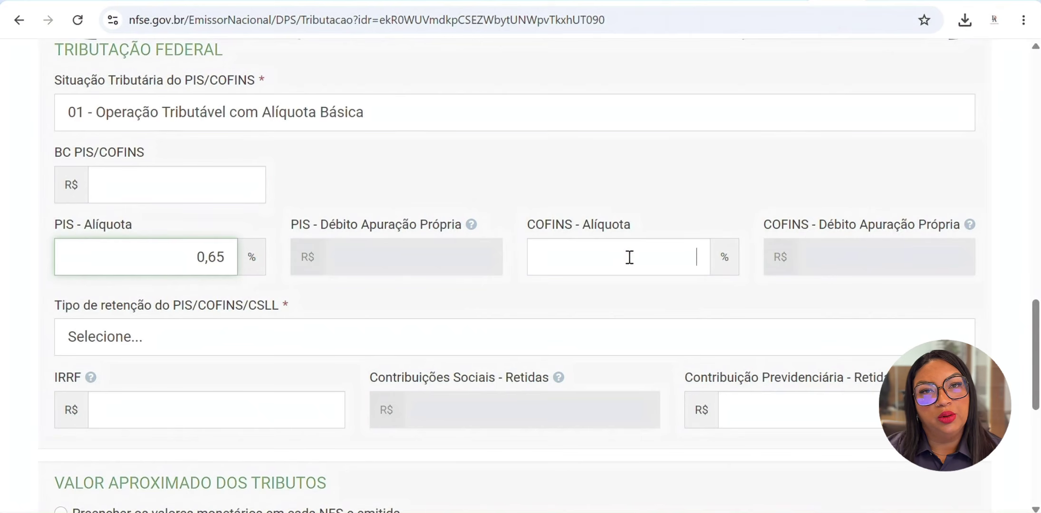
Set the COFINS - Alíquota to 3,00%.
left_click(629, 258)
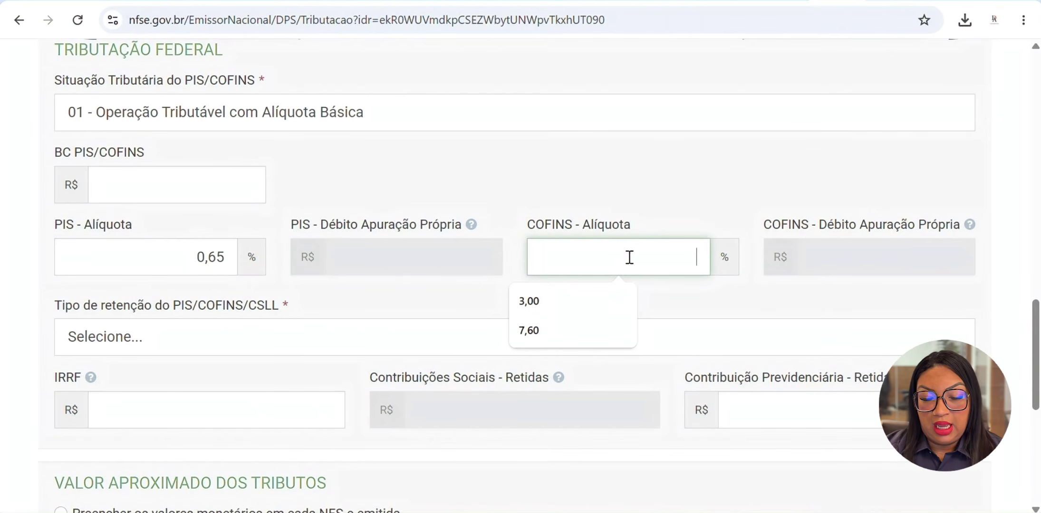
type("3")
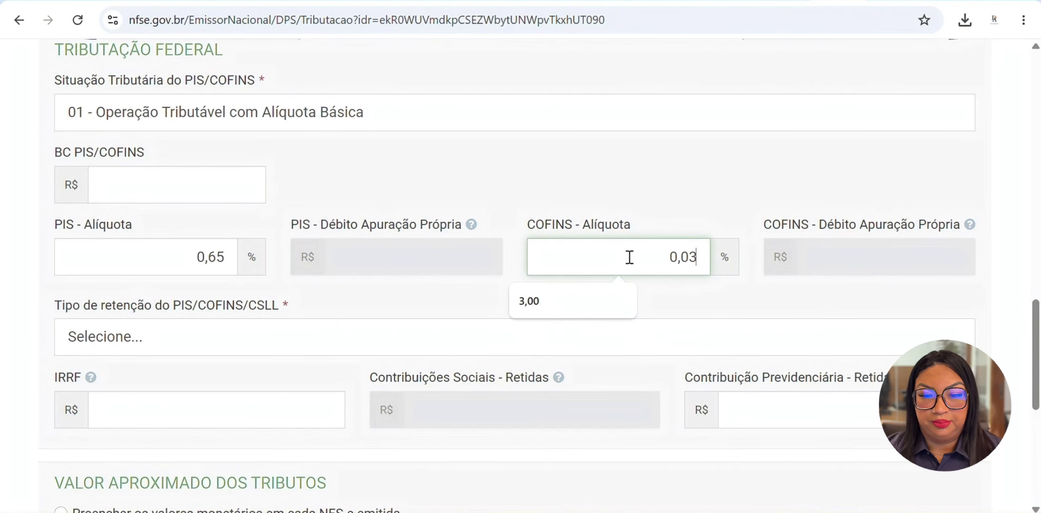
type(",00")
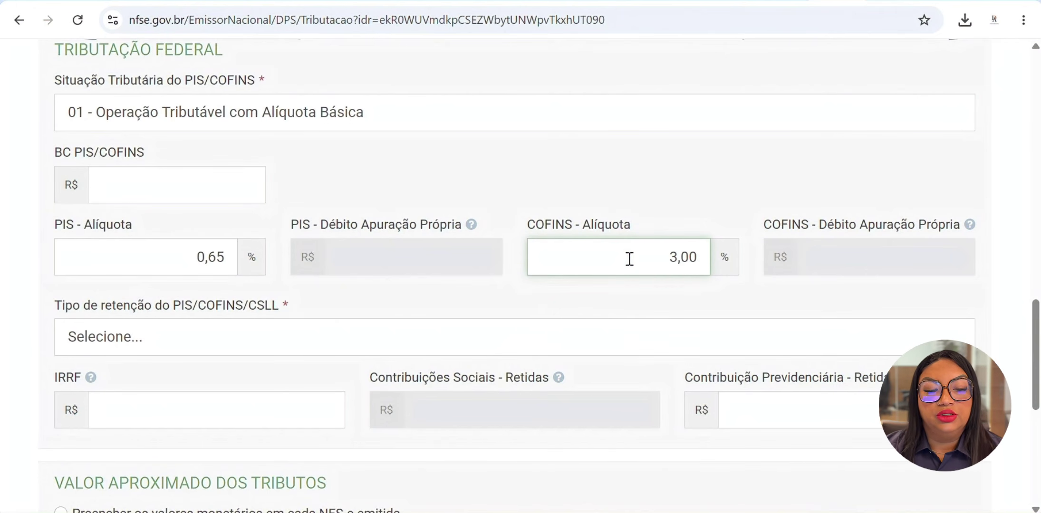
Set the Tipo de retenção do PIS/COFINS/CSLL to PIS/COFINS/CSLL Retidos.
left_click(318, 349)
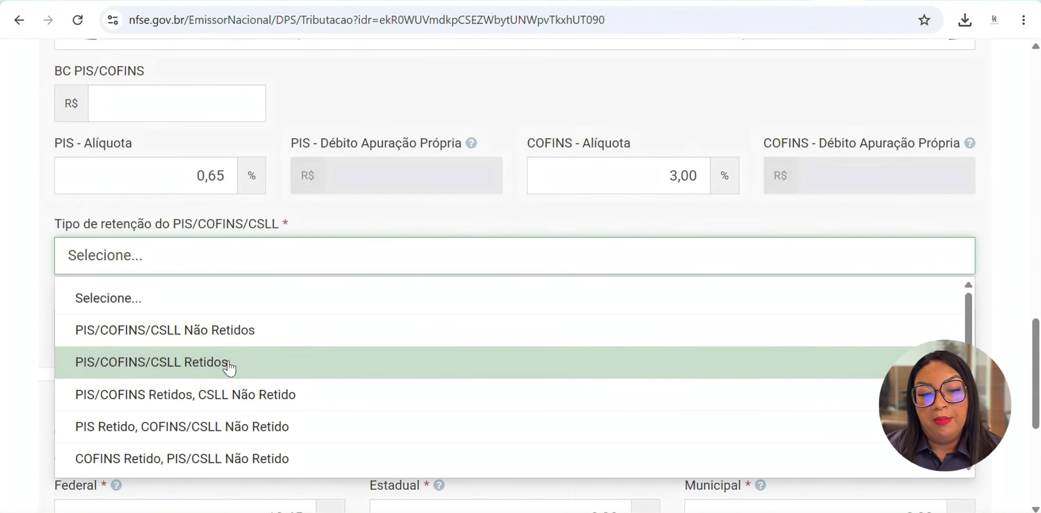
left_click(230, 366)
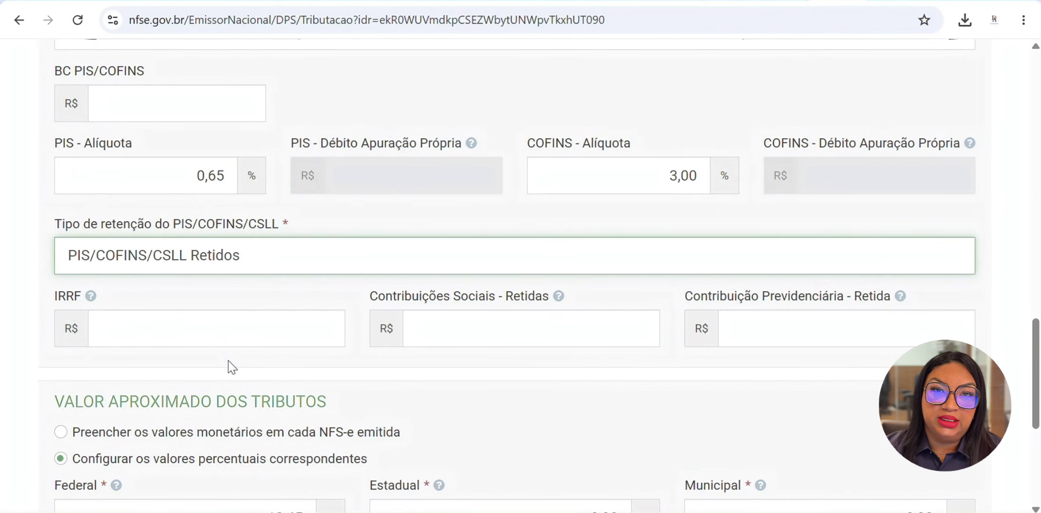
scroll(229, 367, "down", 2)
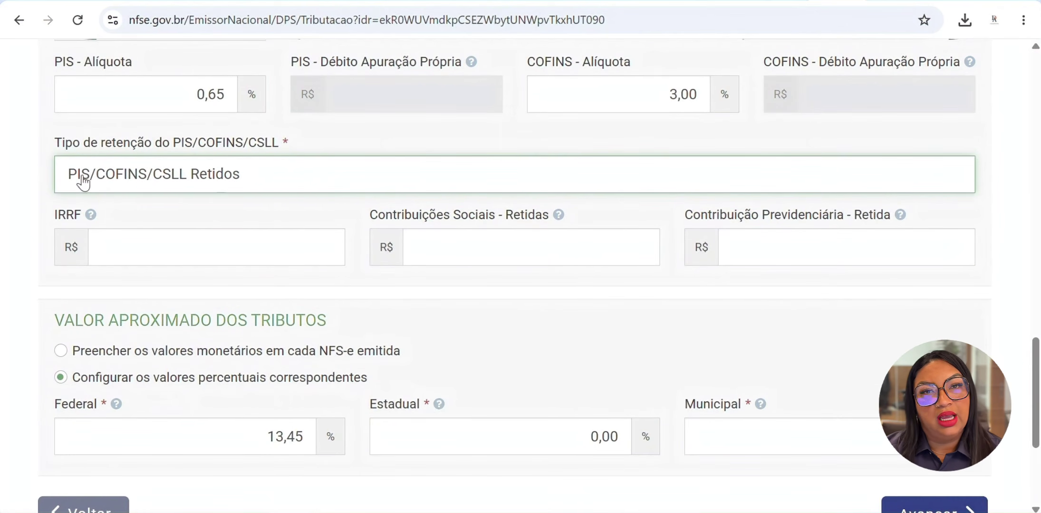
scroll(518, 128, "up", 3)
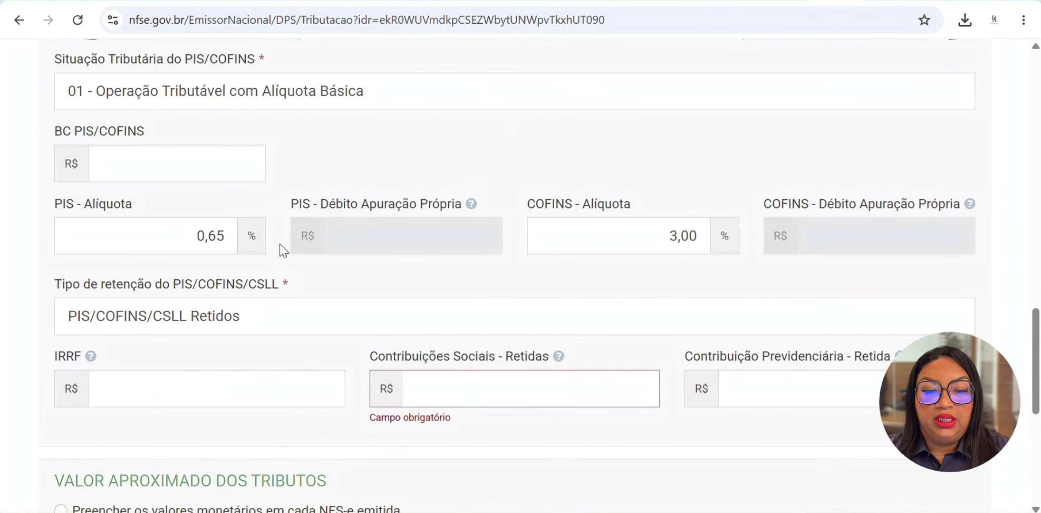
Enter R$ 36,50 as the Contribuições Sociais - Retidas and advance to the invoice summary.
scroll(624, 356, "down", 1)
scroll(625, 357, "down", 2)
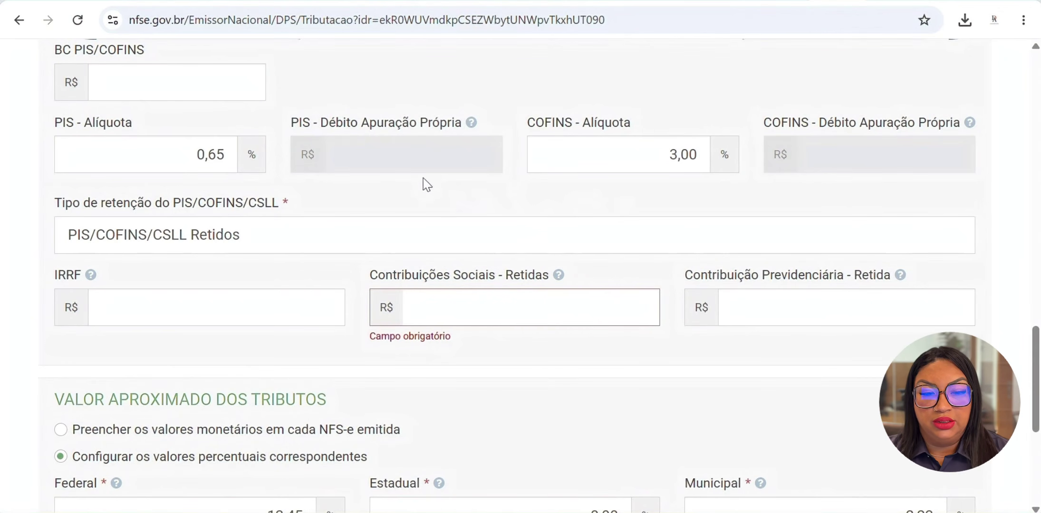
left_click(473, 302)
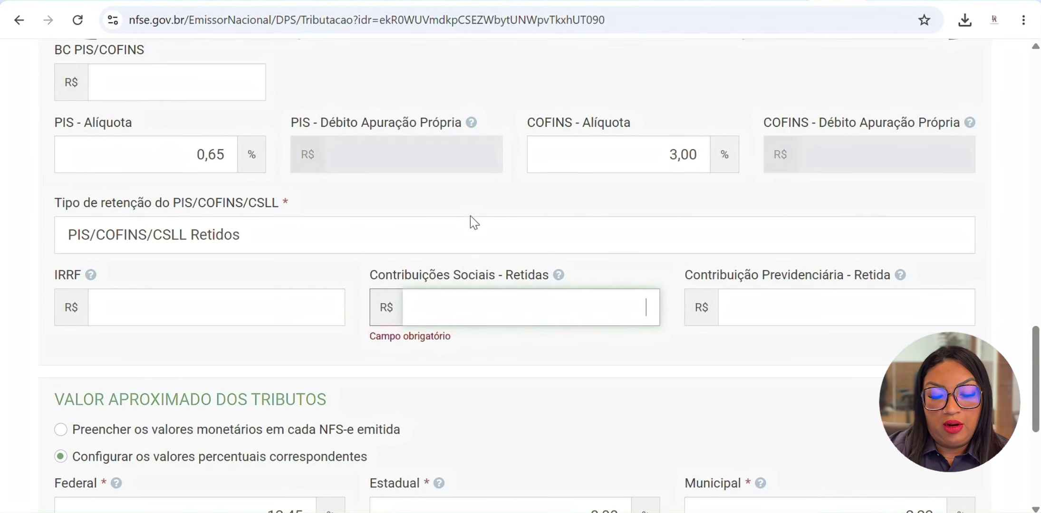
type("0,36")
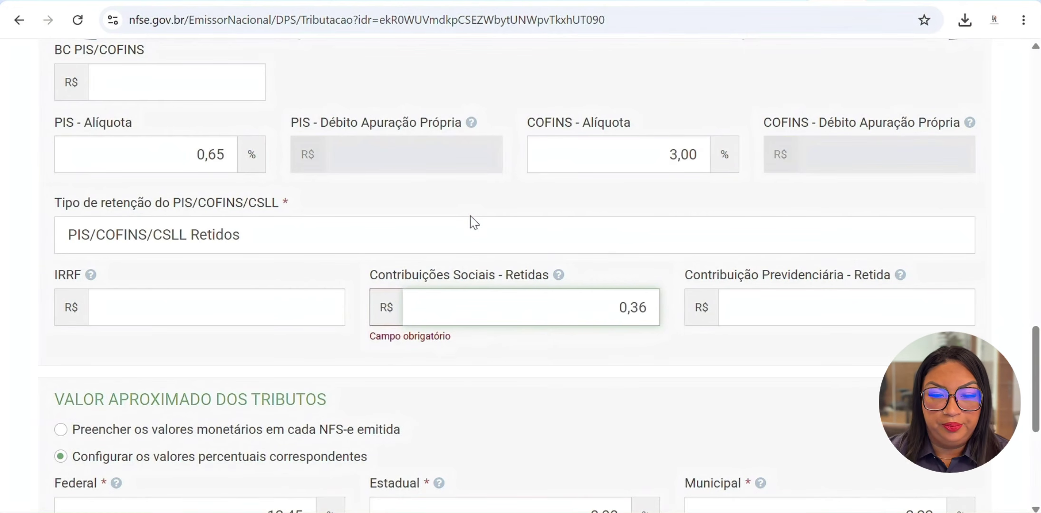
type("50")
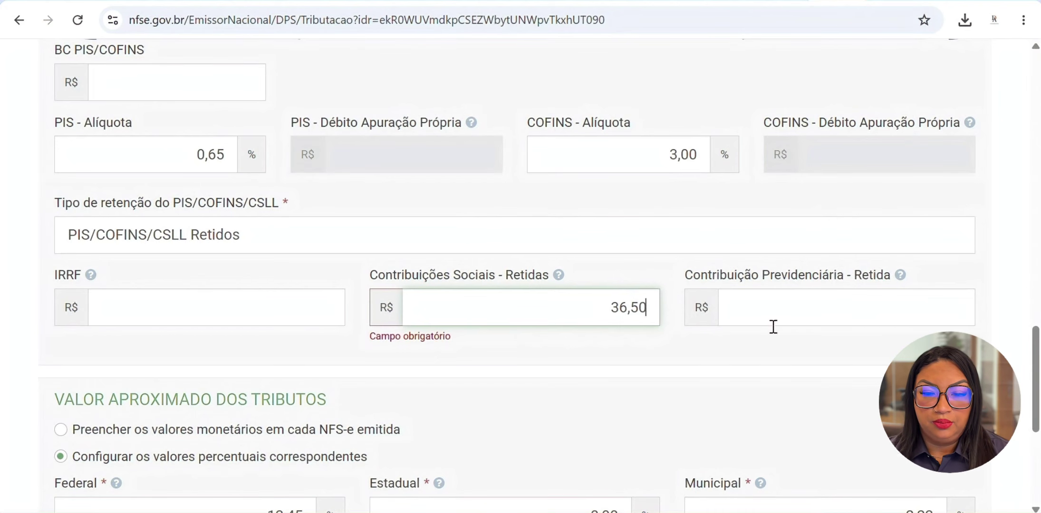
scroll(815, 348, "down", 3)
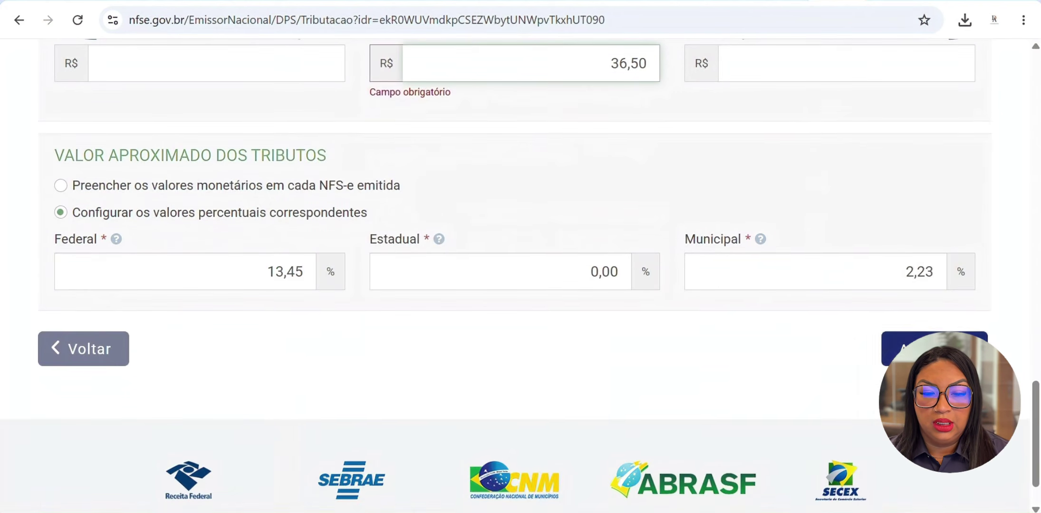
left_click(894, 351)
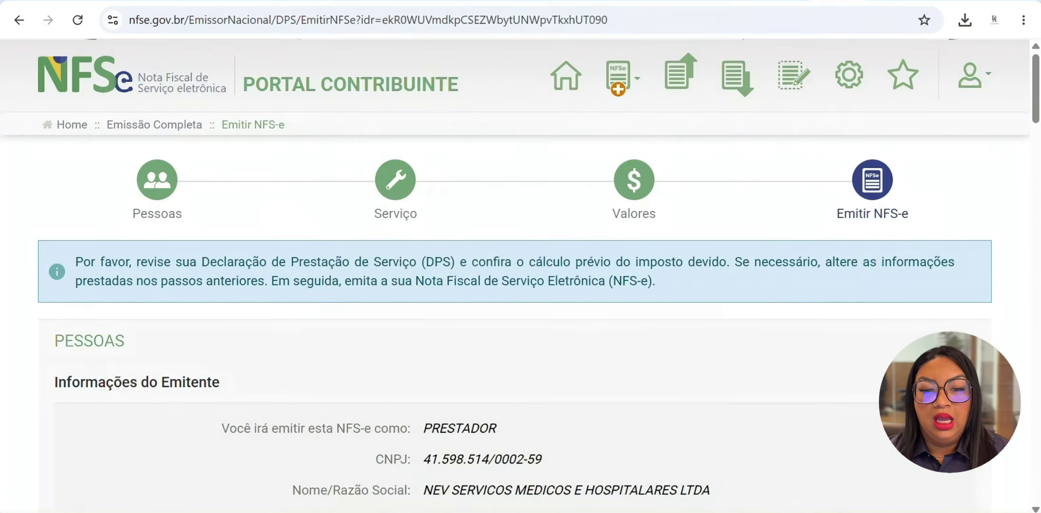
Review the federal taxation in the invoice summary and check the Valor líquido da NFS-e in the values preview.
scroll(603, 351, "down", 20)
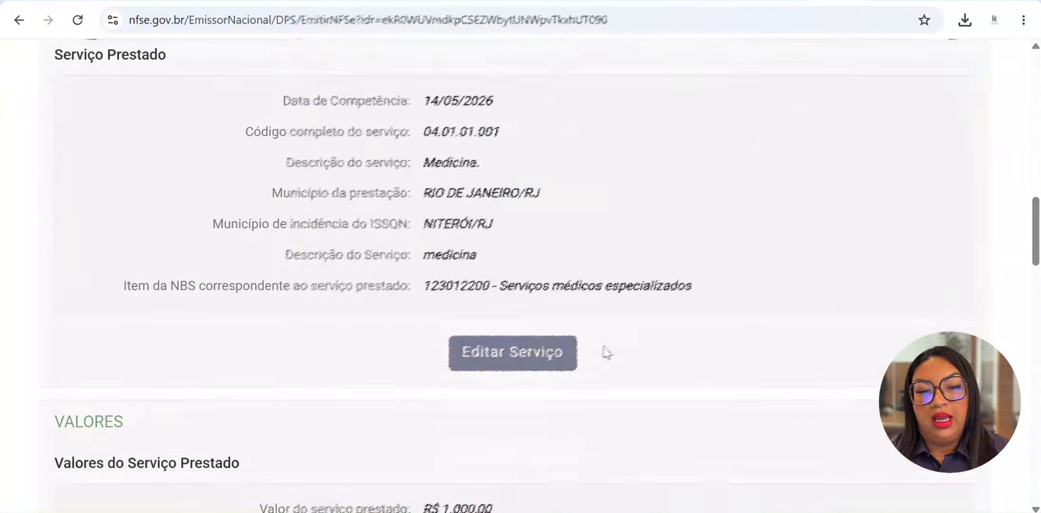
scroll(604, 347, "down", 12)
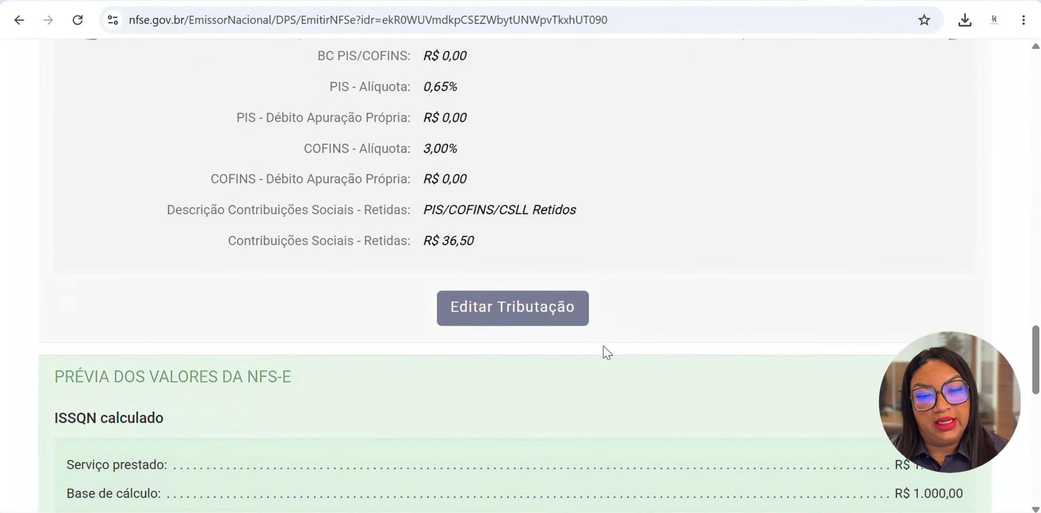
scroll(603, 346, "down", 8)
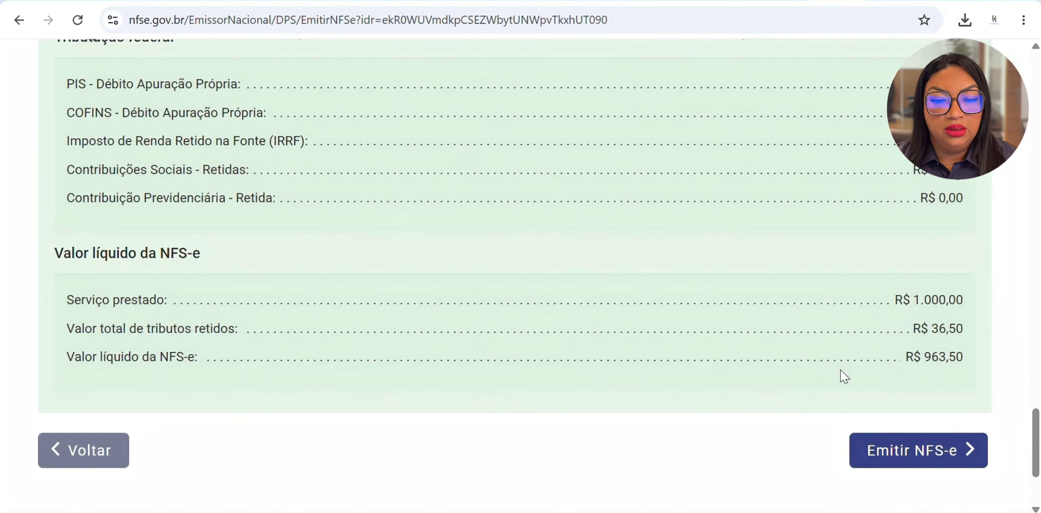
double_click(912, 356)
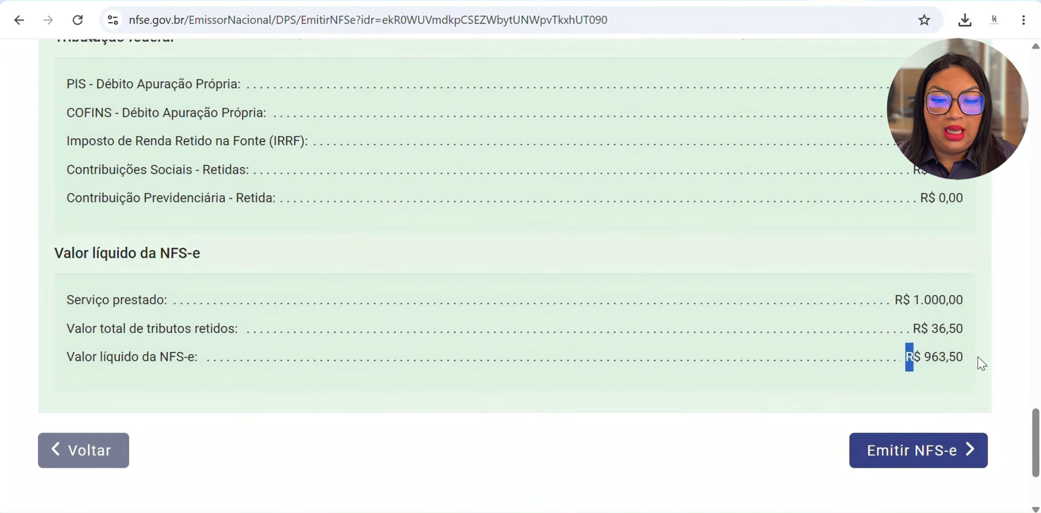
left_click_drag(913, 357, 962, 358)
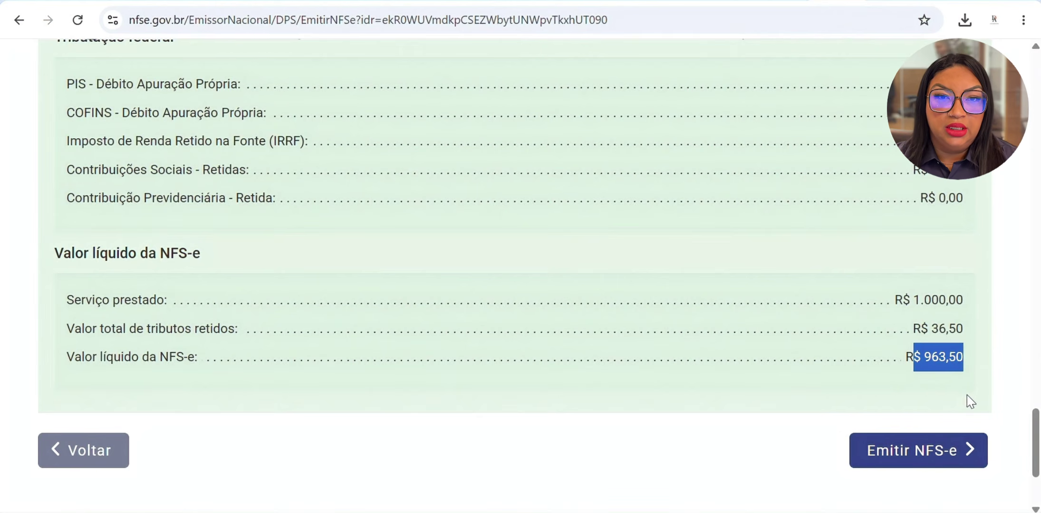